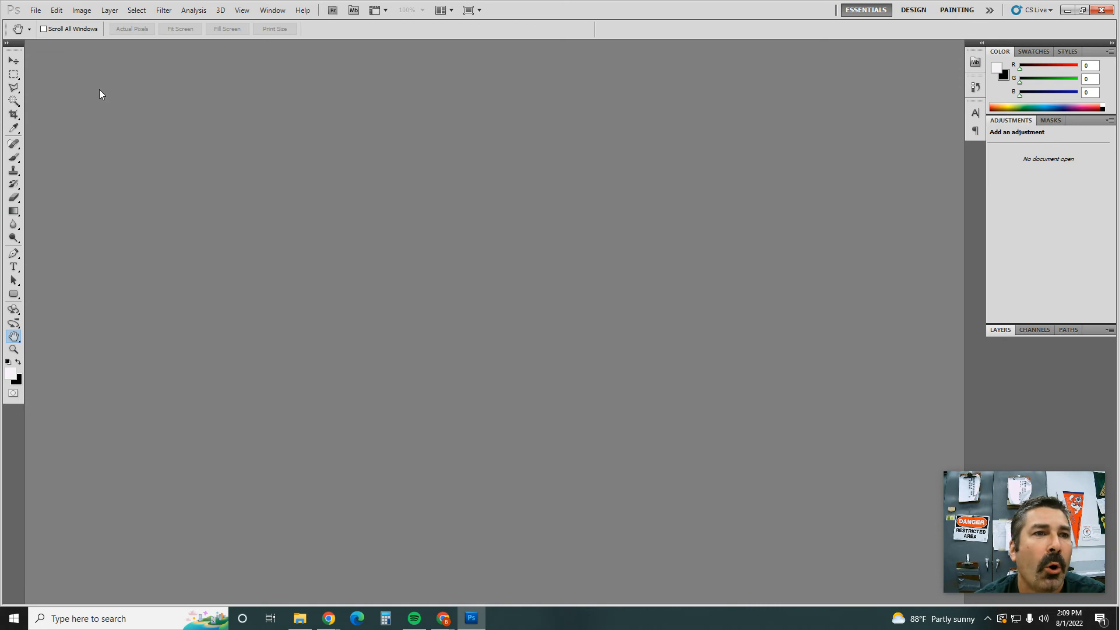
Step: Open the meme PSD in the MEME folder, found under Creative Computers 13 > RasterDesign on the network drive
click(41, 17)
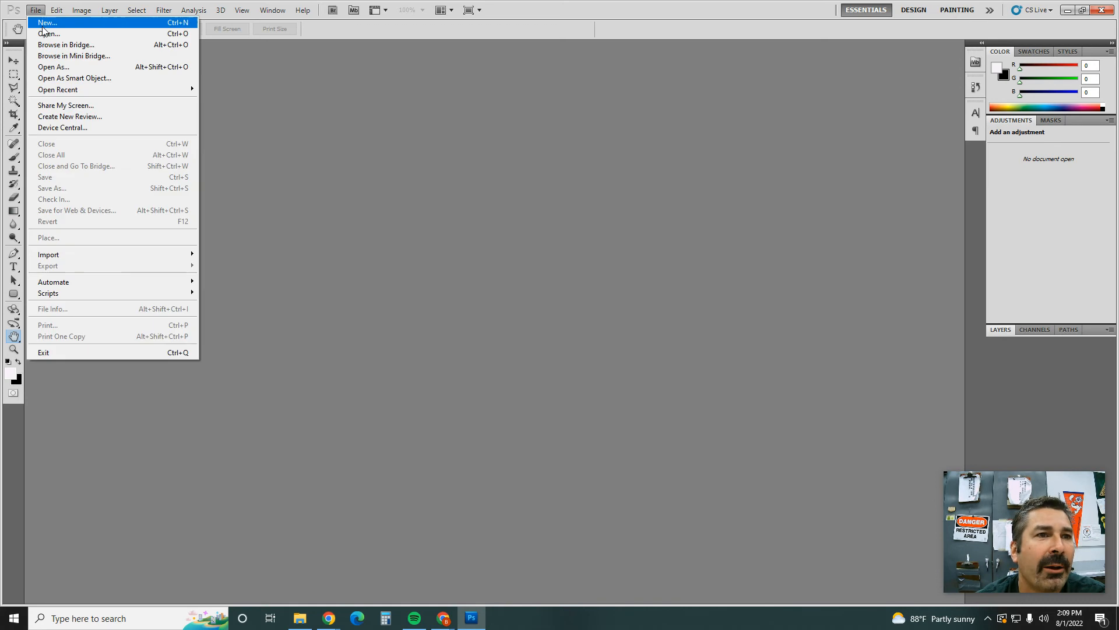
click(40, 33)
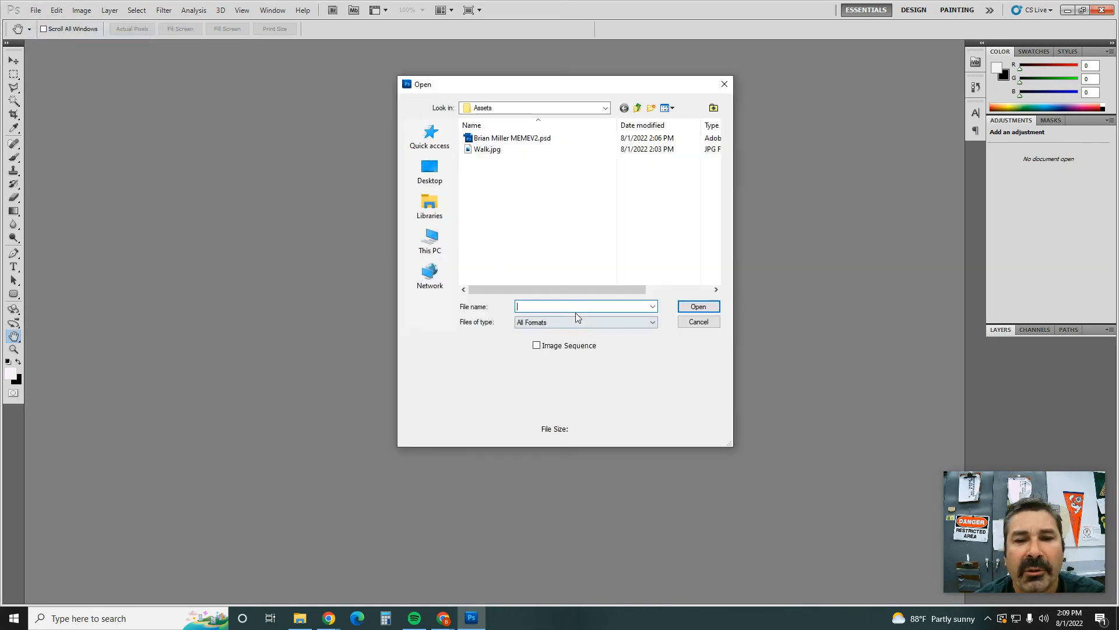
click(430, 240)
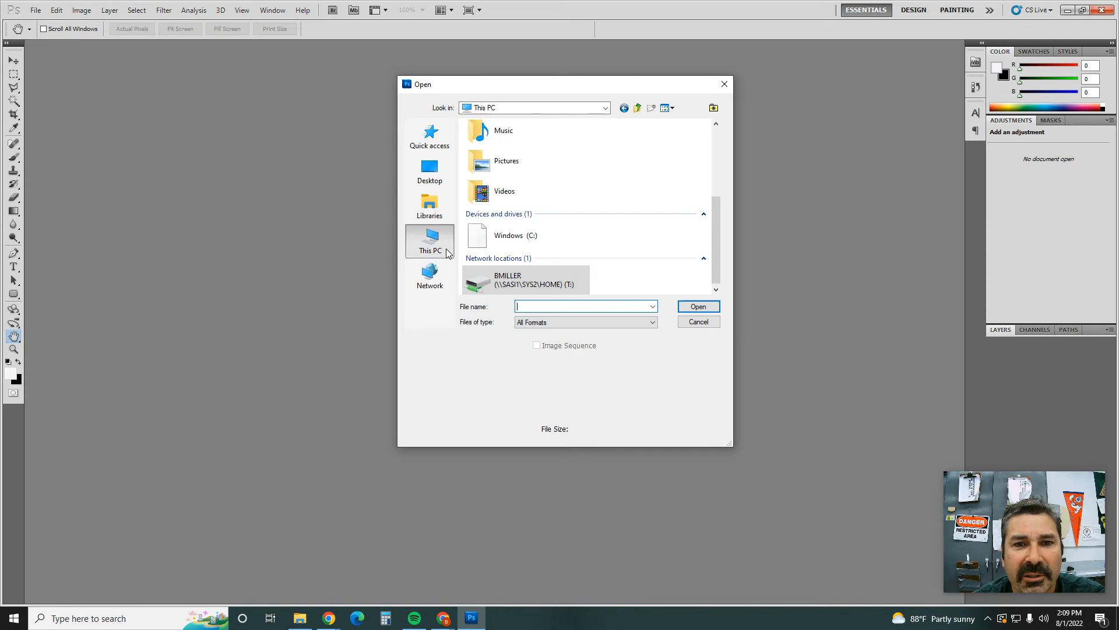
double_click(509, 278)
scroll(549, 229, down, 2)
double_click(525, 217)
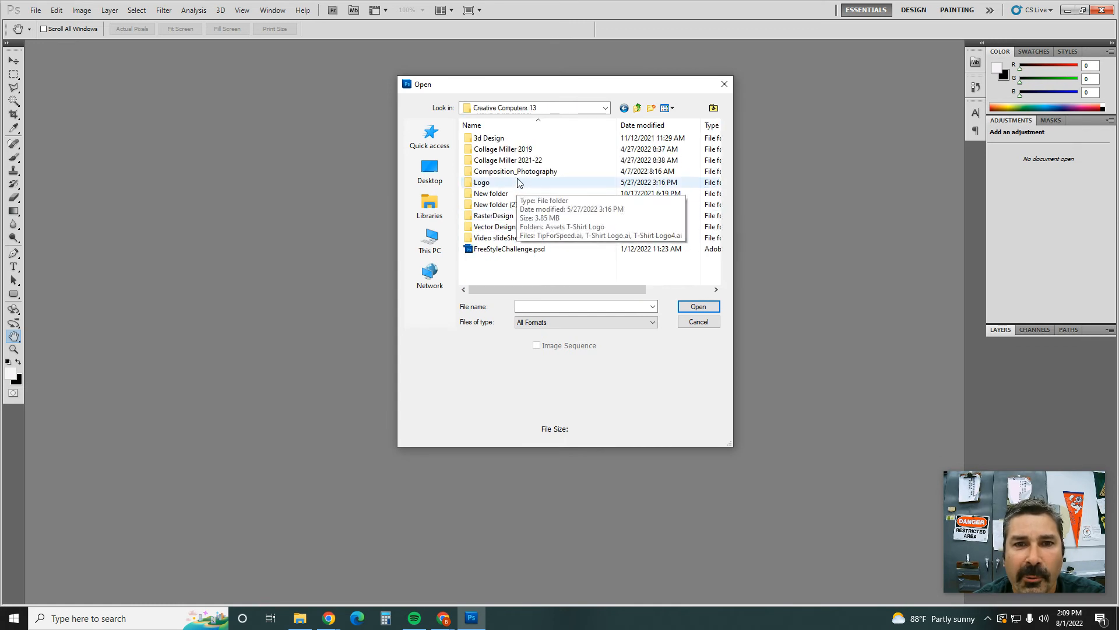
double_click(509, 216)
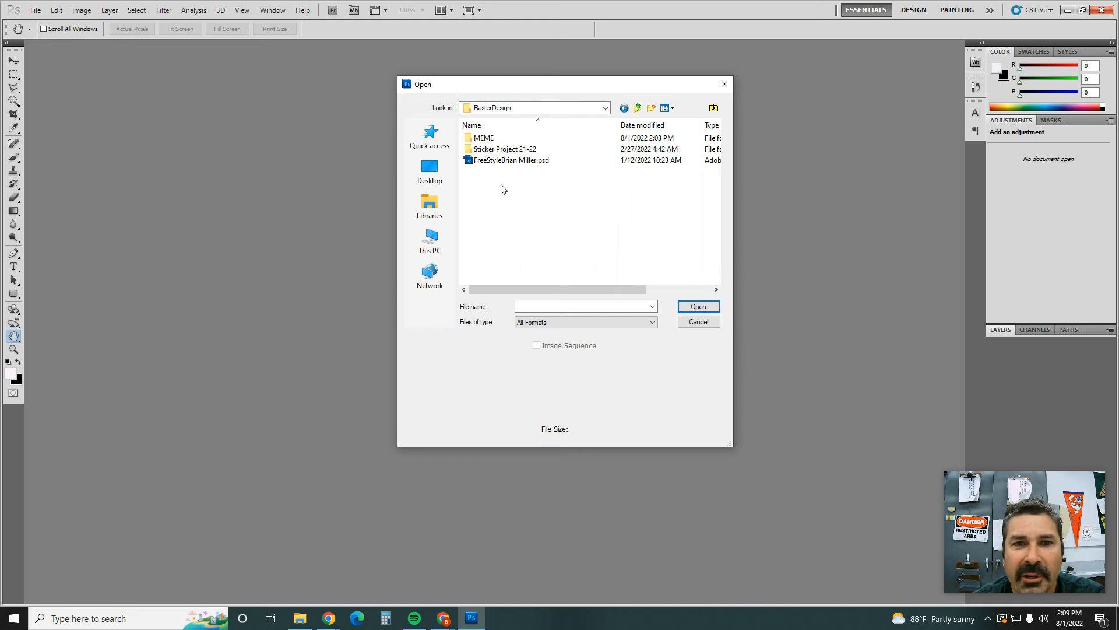
double_click(490, 139)
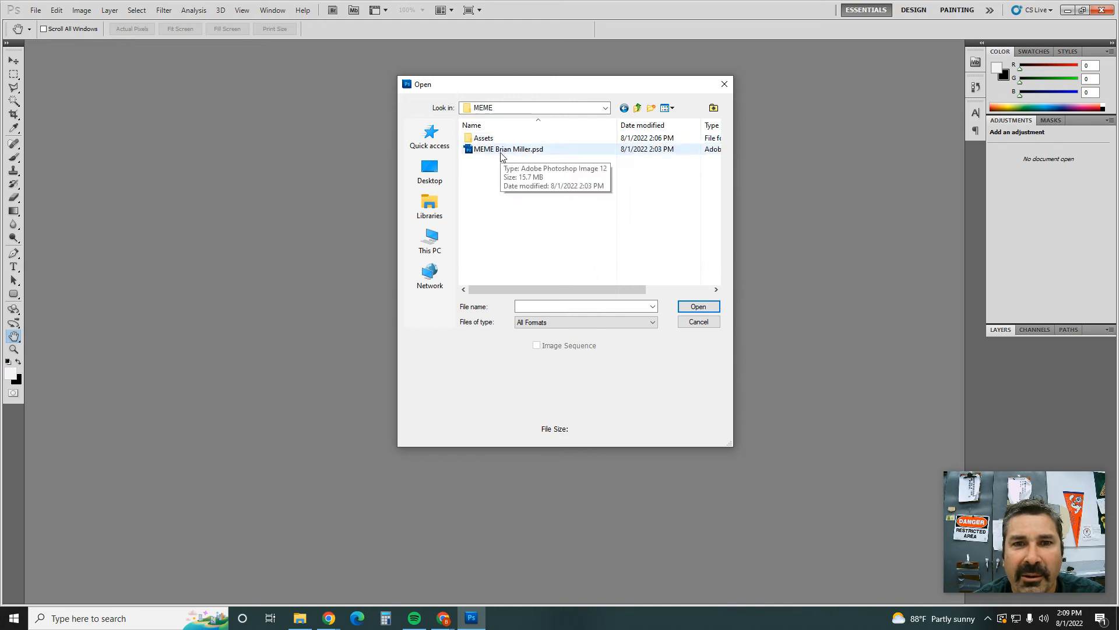
double_click(504, 152)
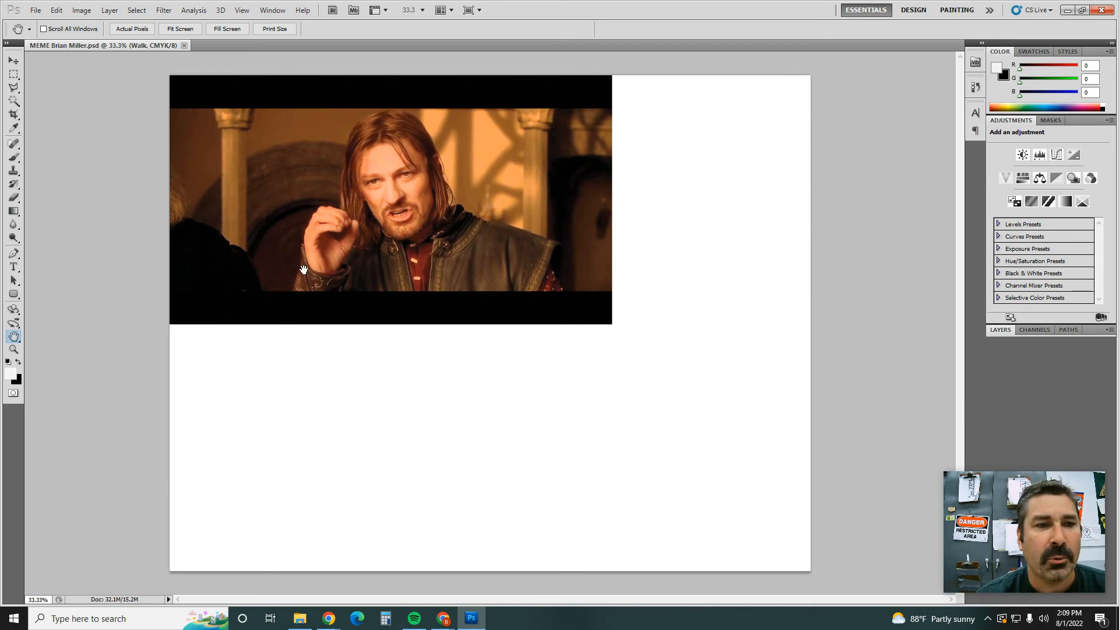
Step: Set the Horizontal Type tool to the Impact font at 36 pt
click(14, 267)
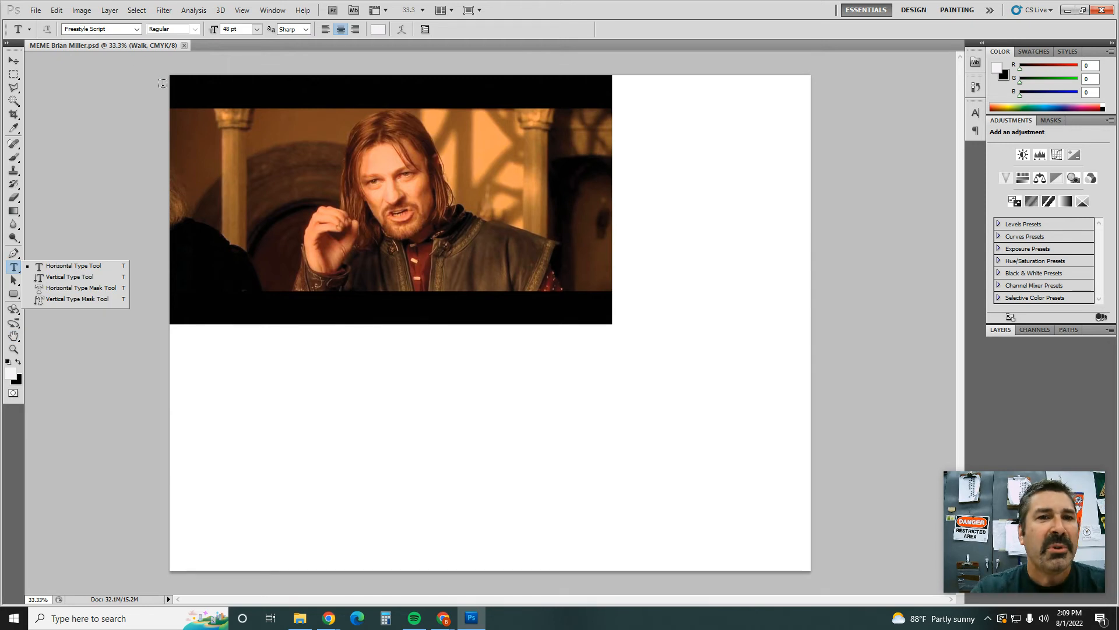
click(137, 29)
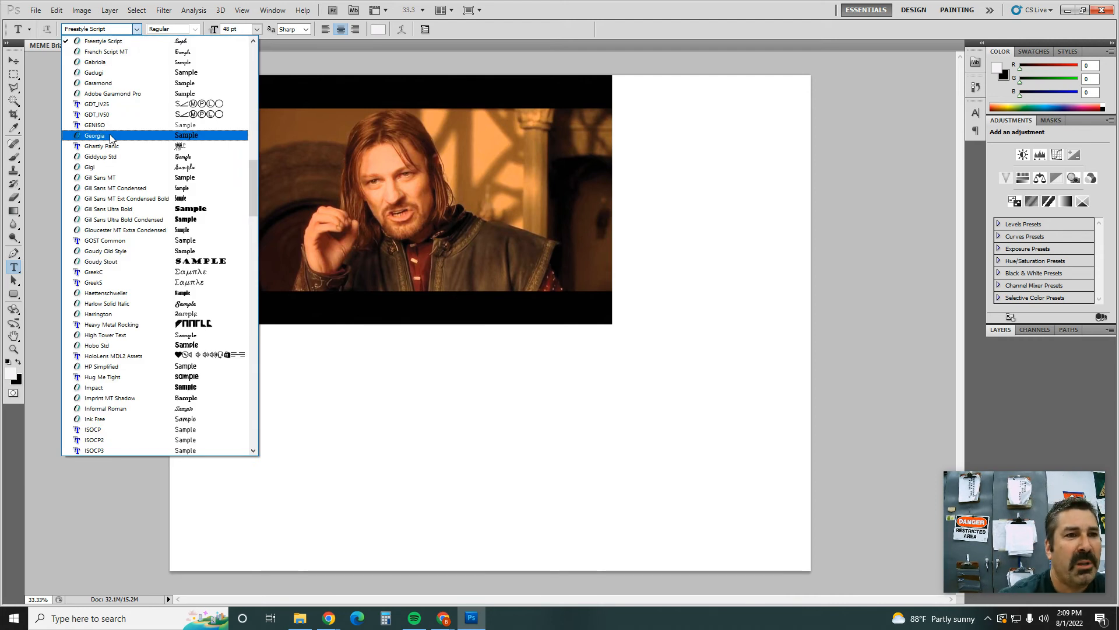
scroll(111, 151, down, 2)
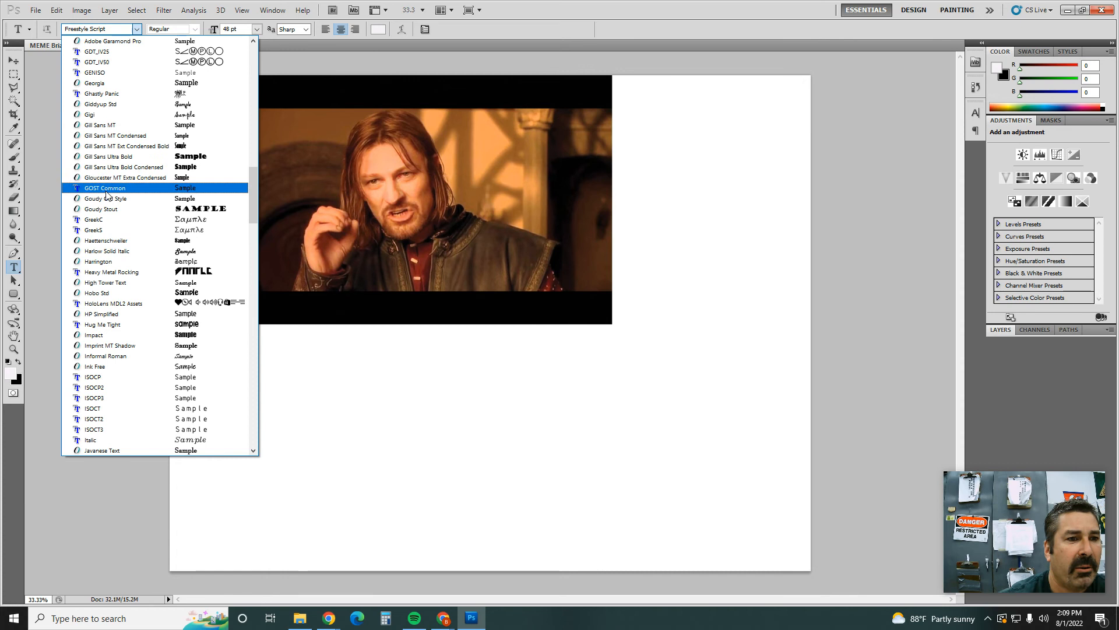
click(113, 335)
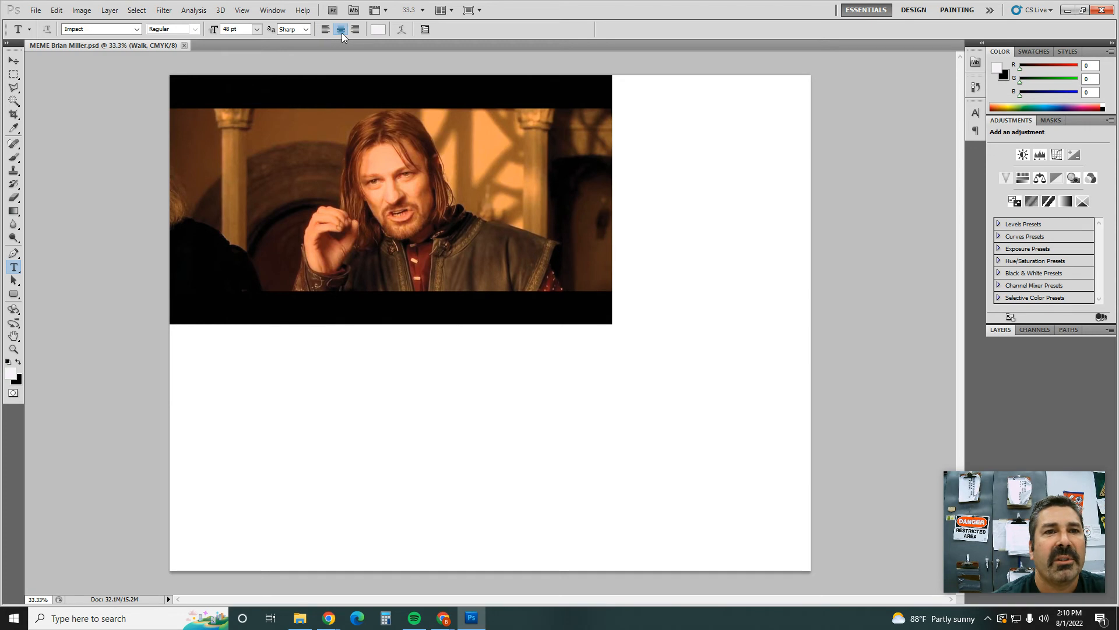
click(257, 29)
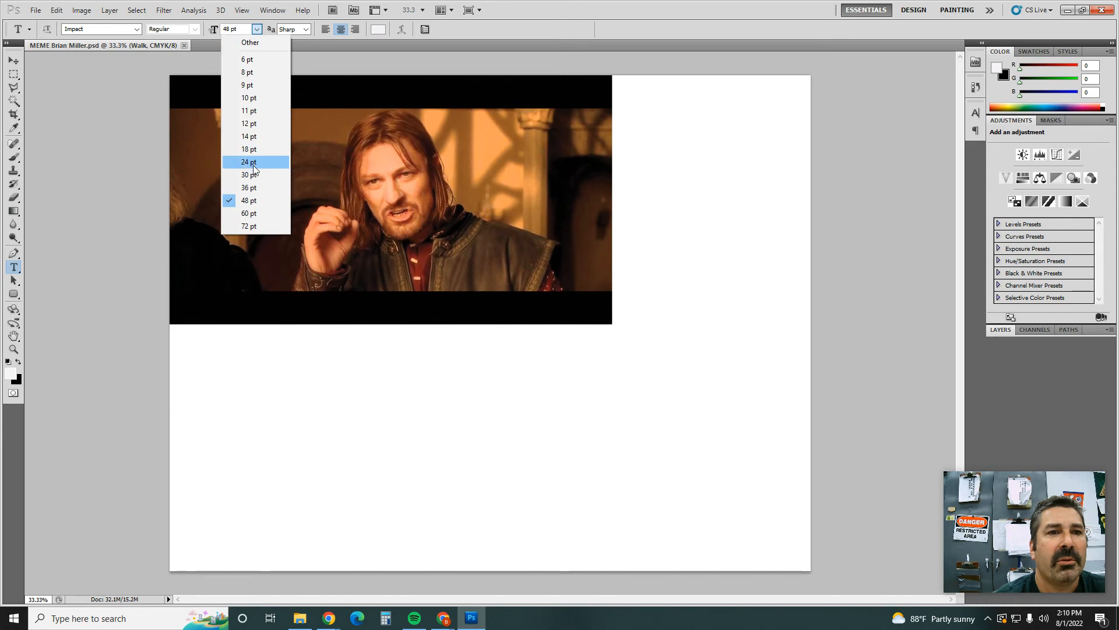
click(251, 187)
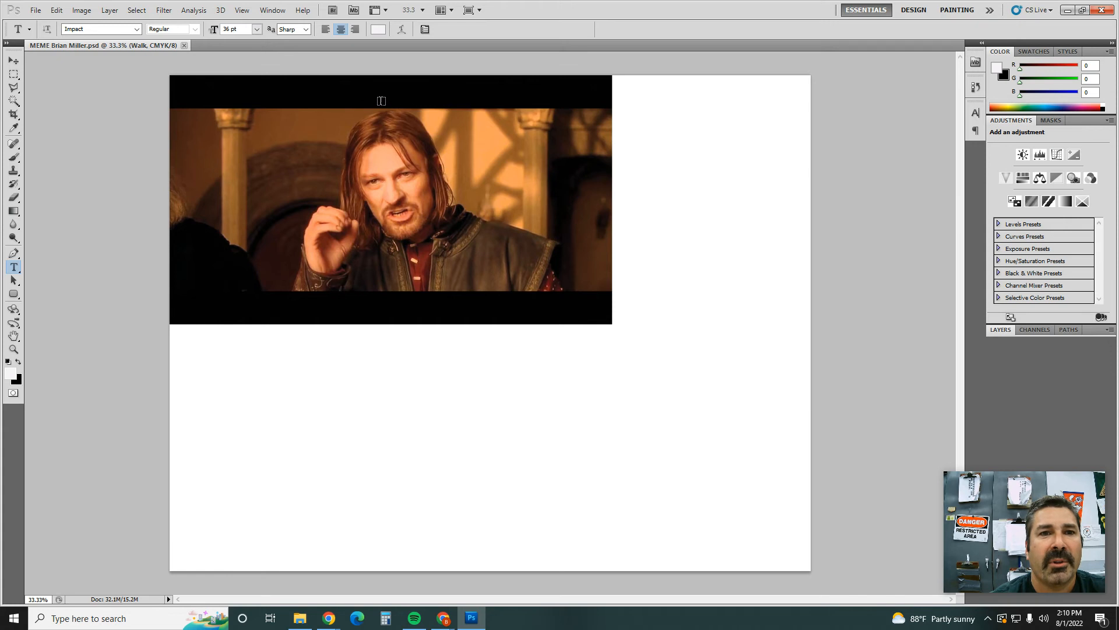
Step: Add the caption "ONE DOES NOT SIMPLY" in capitals on the black band above the movie still
click(381, 101)
text(One)
key(BackSpace)
key(BackSpace)
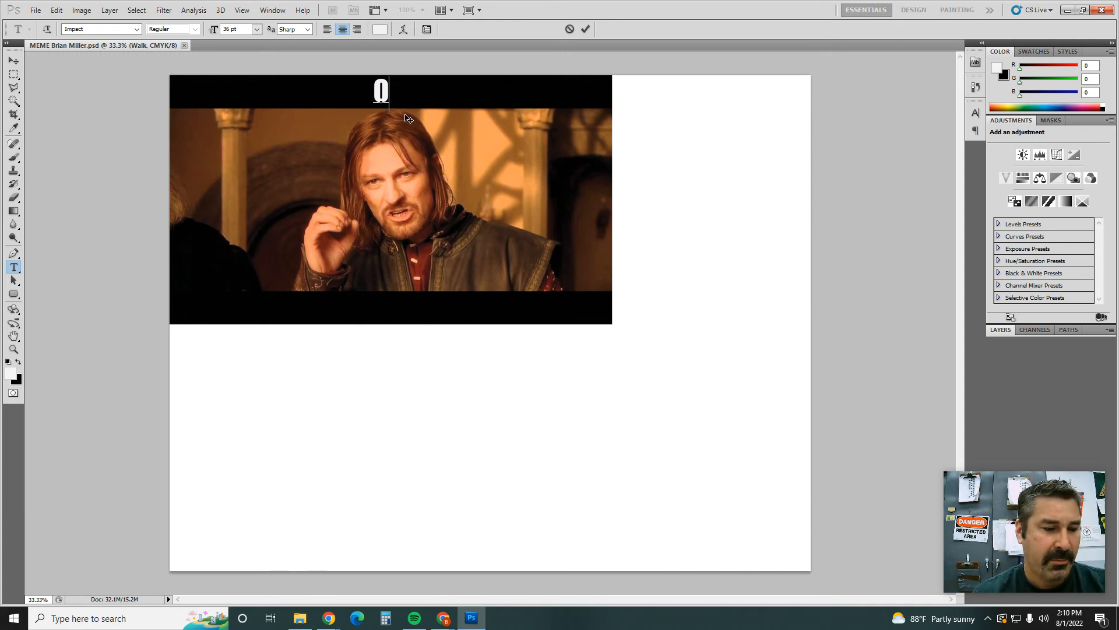
text(NE)
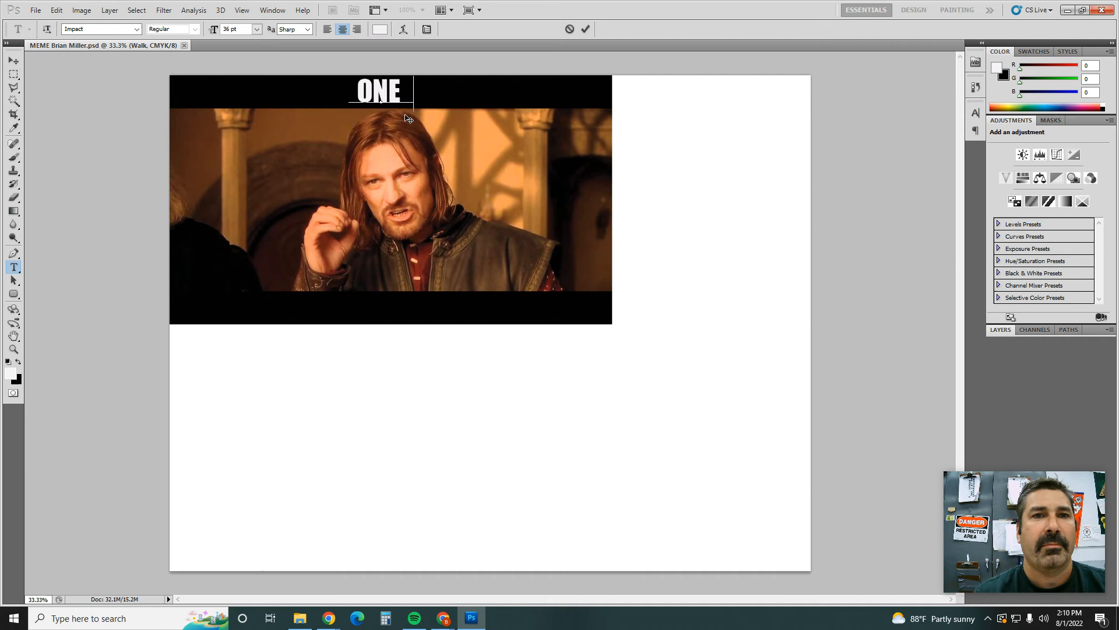
text( DOES NOT)
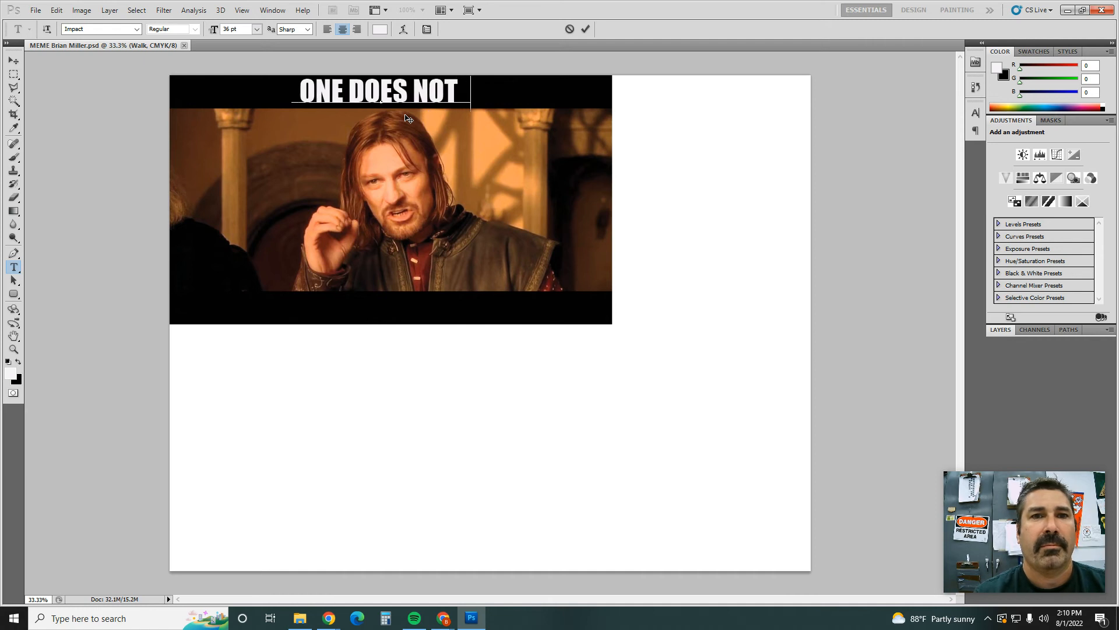
text( SIMPLY)
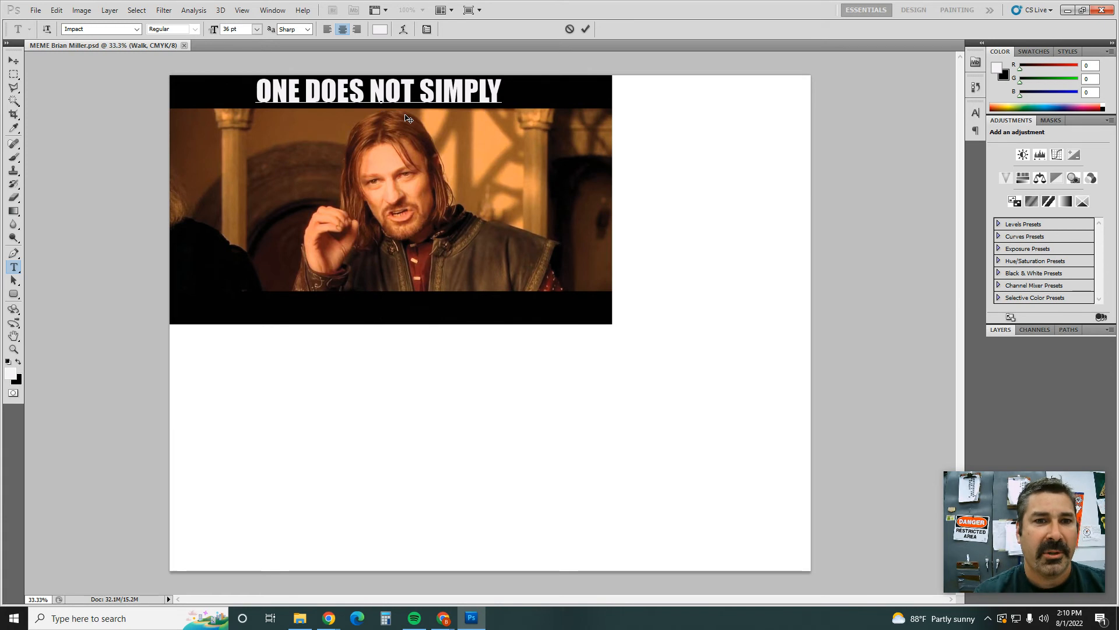
Step: Continue the same text block with "WALK INTO THE CLASSROOM WITHOUT HEADPHONES" on the black band below the still
text(WALK INTO THE )
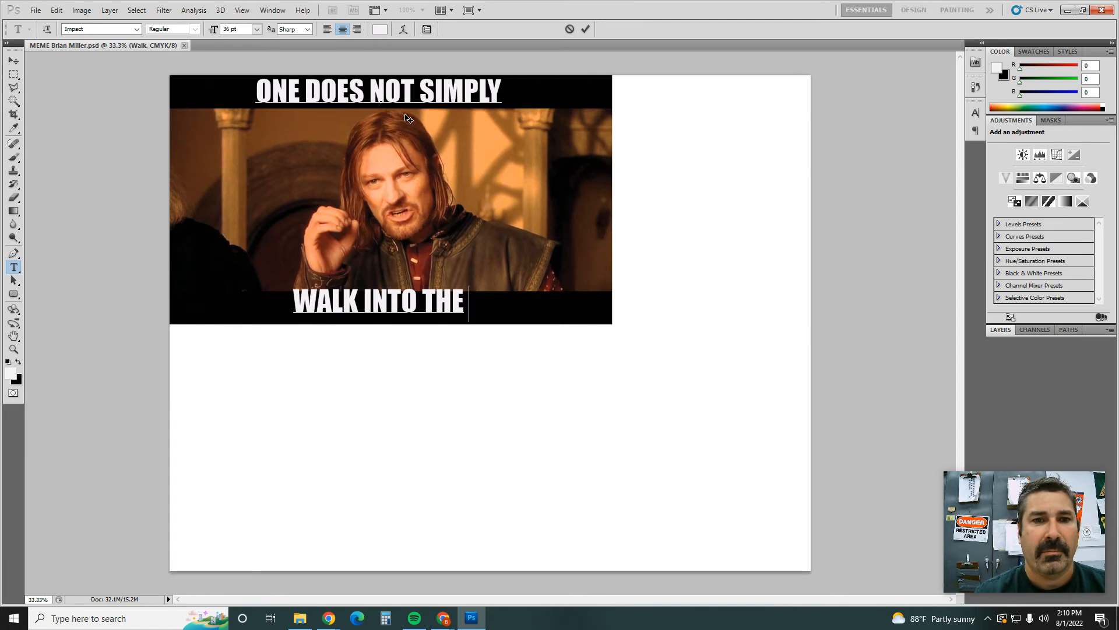
text(CLA)
key(BackSpace)
text(LASSROOM)
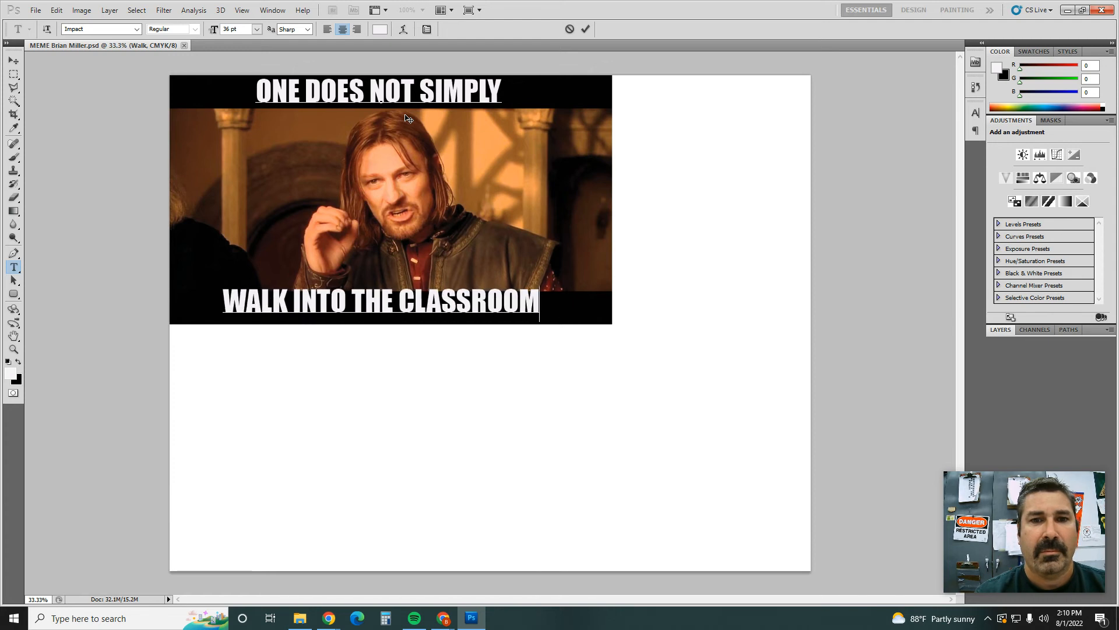
text( WITHOUT HEA)
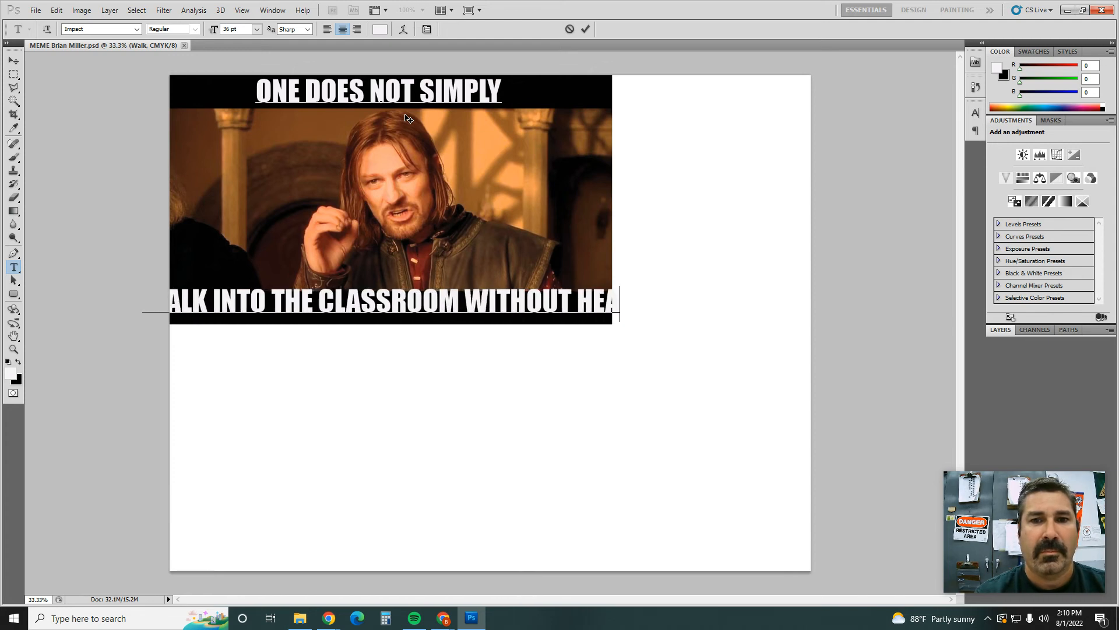
text(DPHONES)
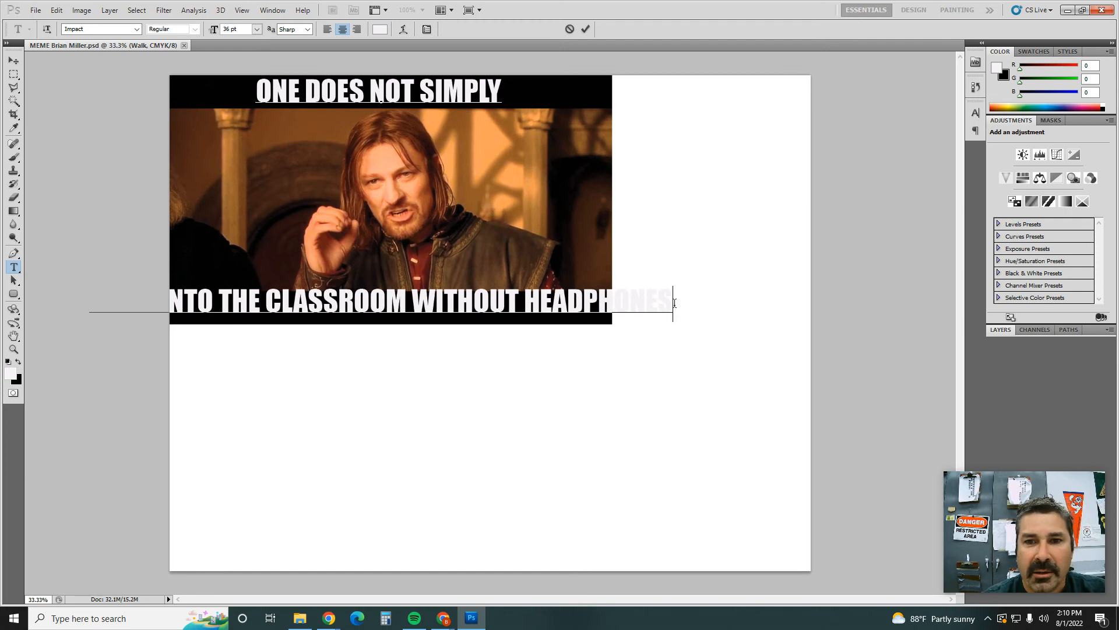
Step: Reduce the lower caption line, all but its first letter, to 24 pt
drag(672, 301, 108, 291)
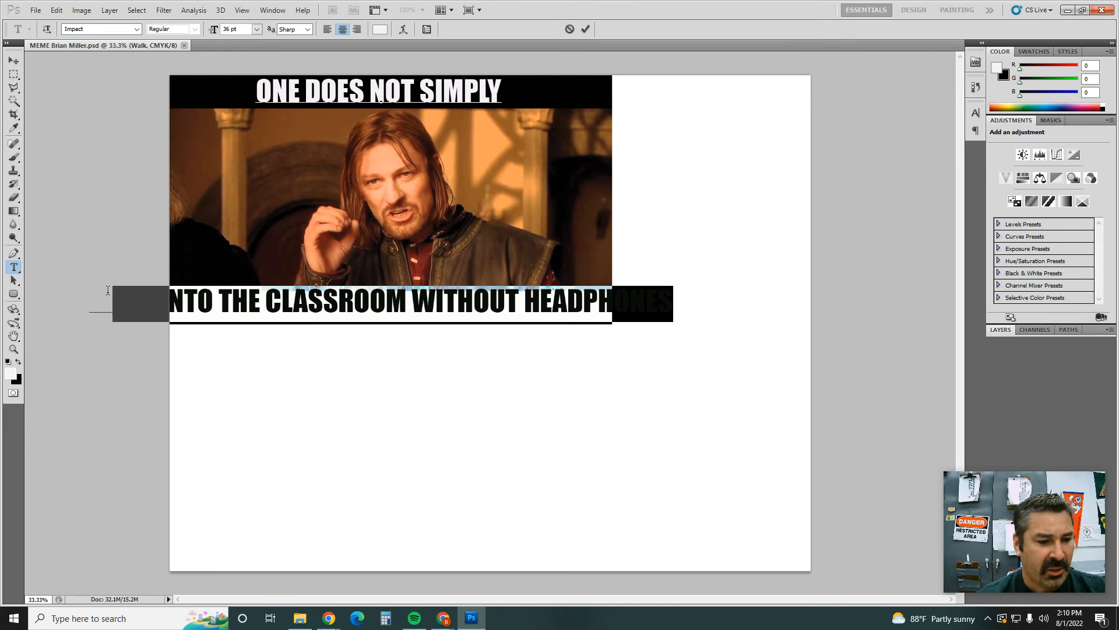
key(ctrl)
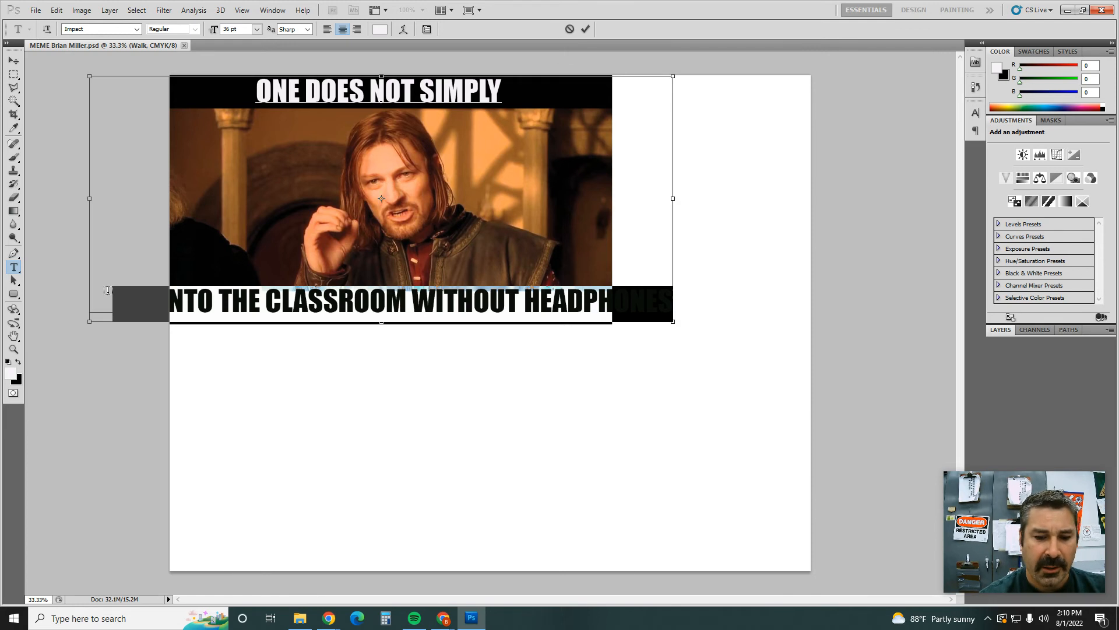
key(ctrl+shift+comma)
key(ctrl+shift+comma)
key(ctrl+shift+comma)
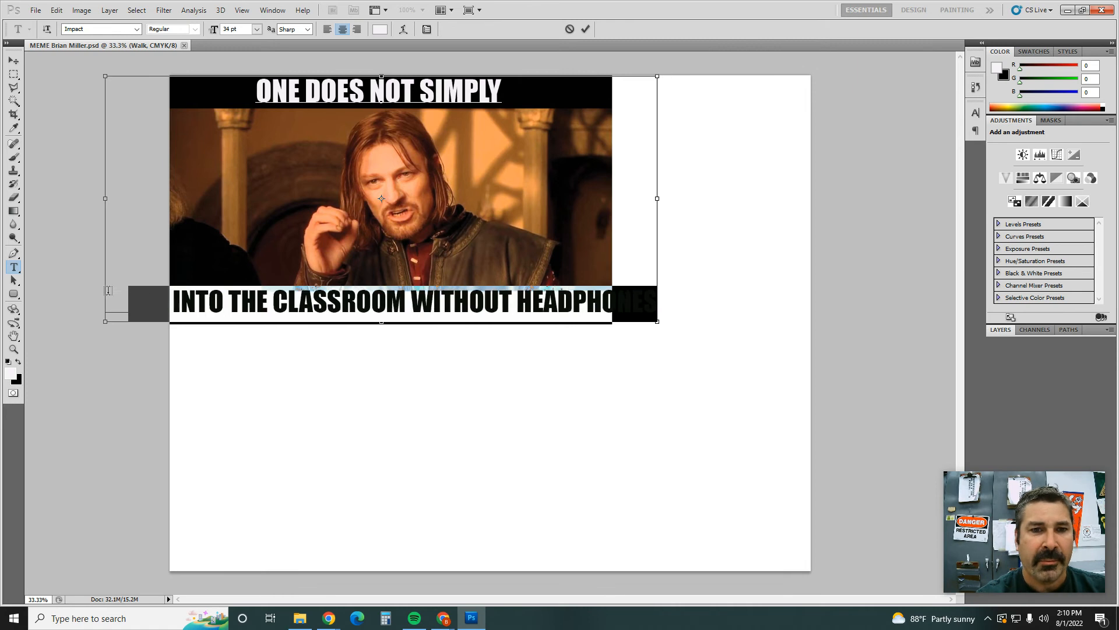
key(ctrl+shift+comma)
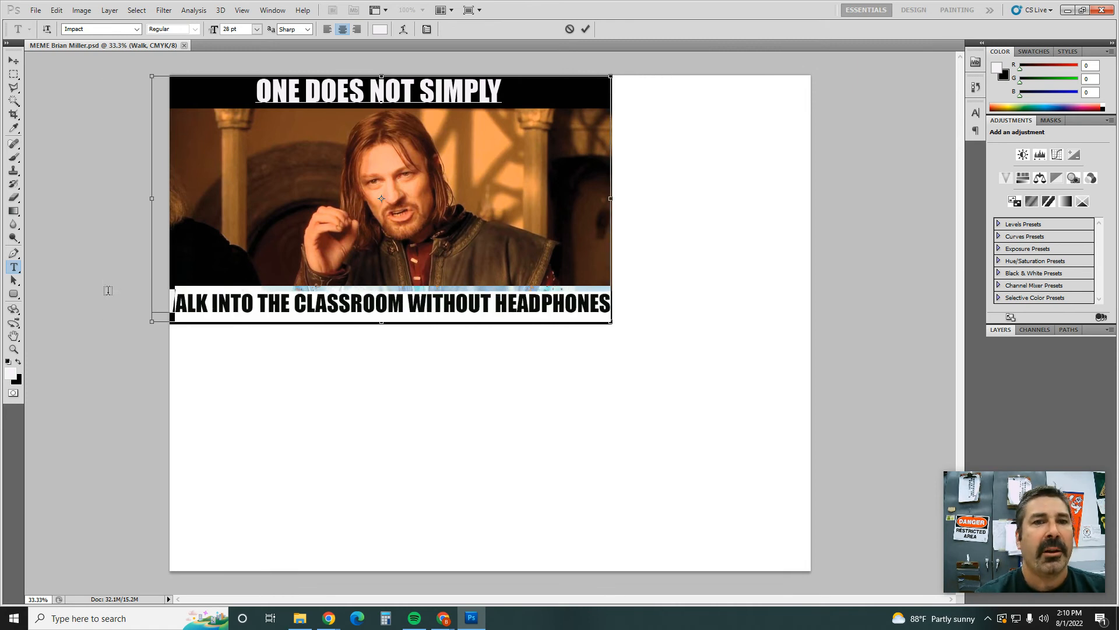
key(ctrl+shift+comma)
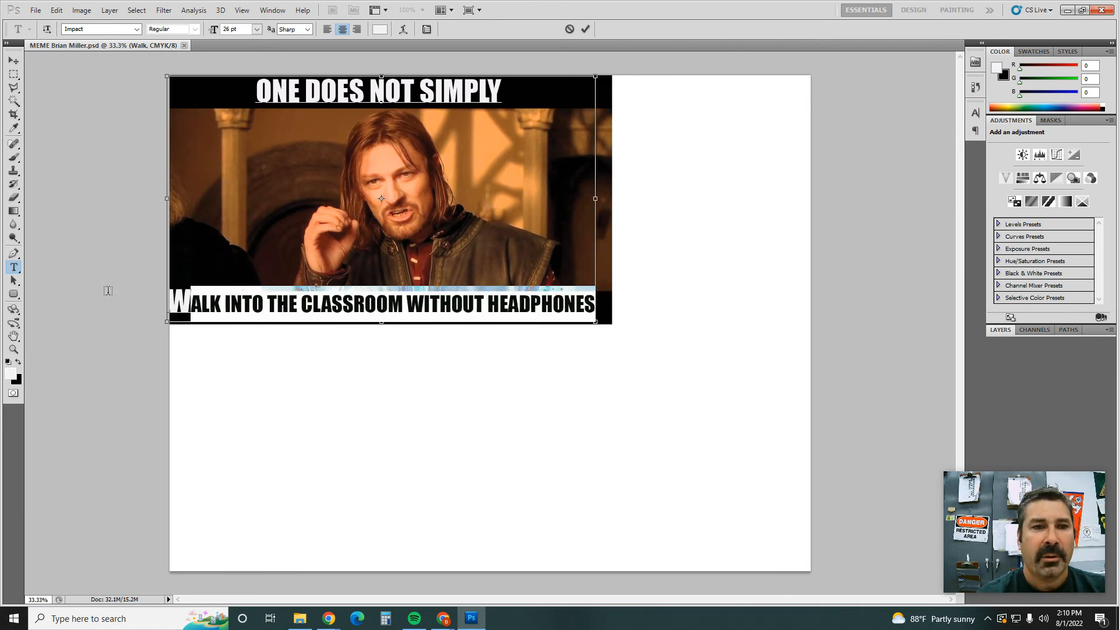
key(ctrl+shift+comma)
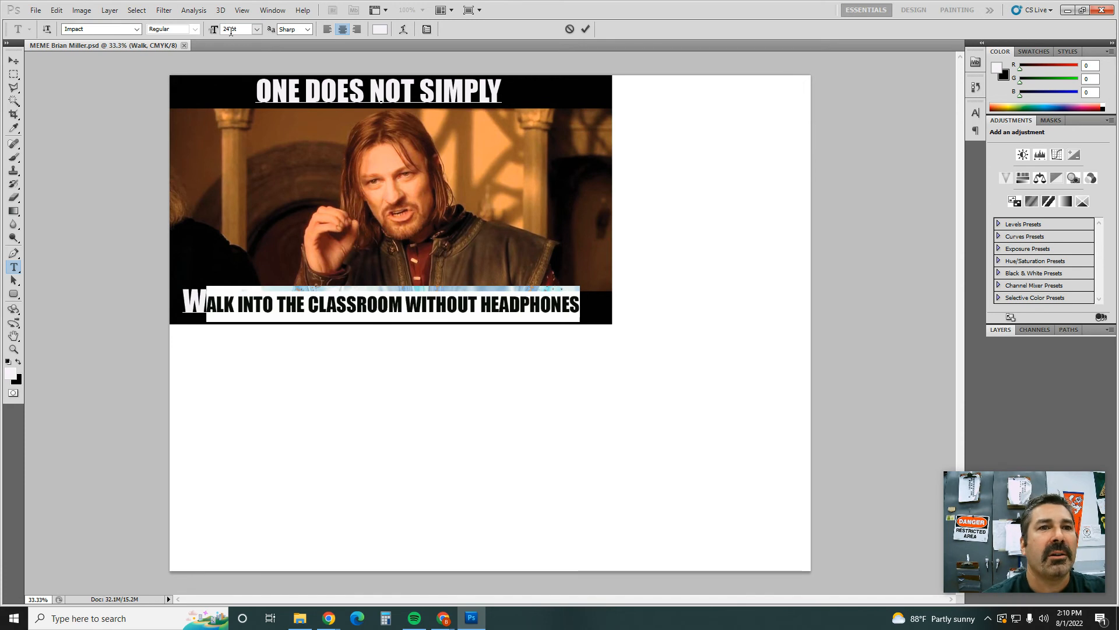
Step: Set the initial W of the lower caption to 24 pt to match the rest of its line
drag(182, 292, 207, 291)
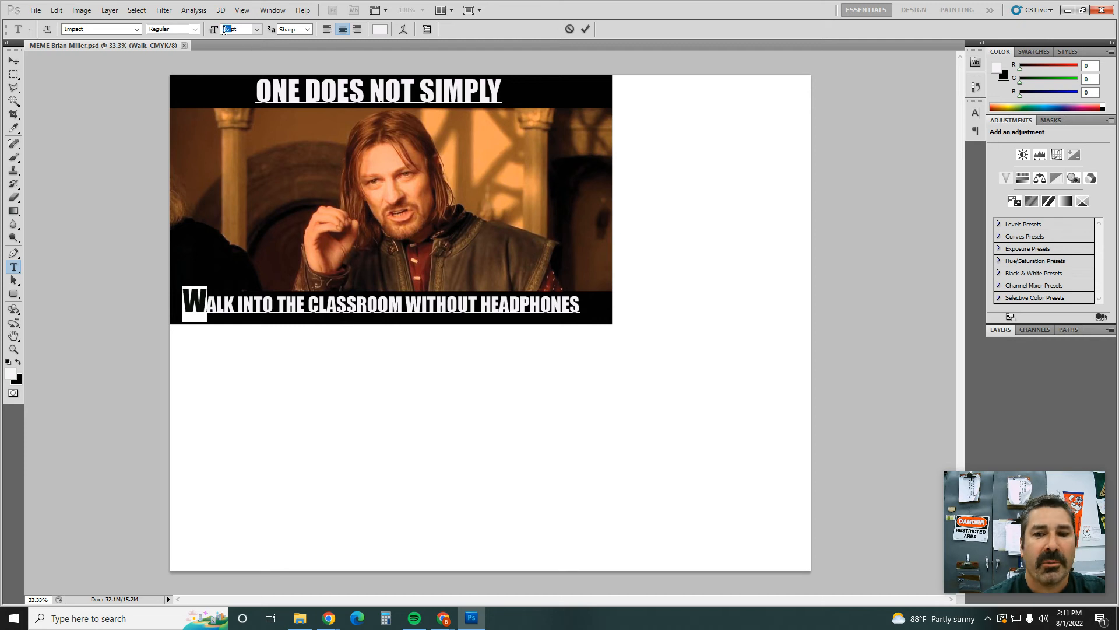
text(24)
key(Return)
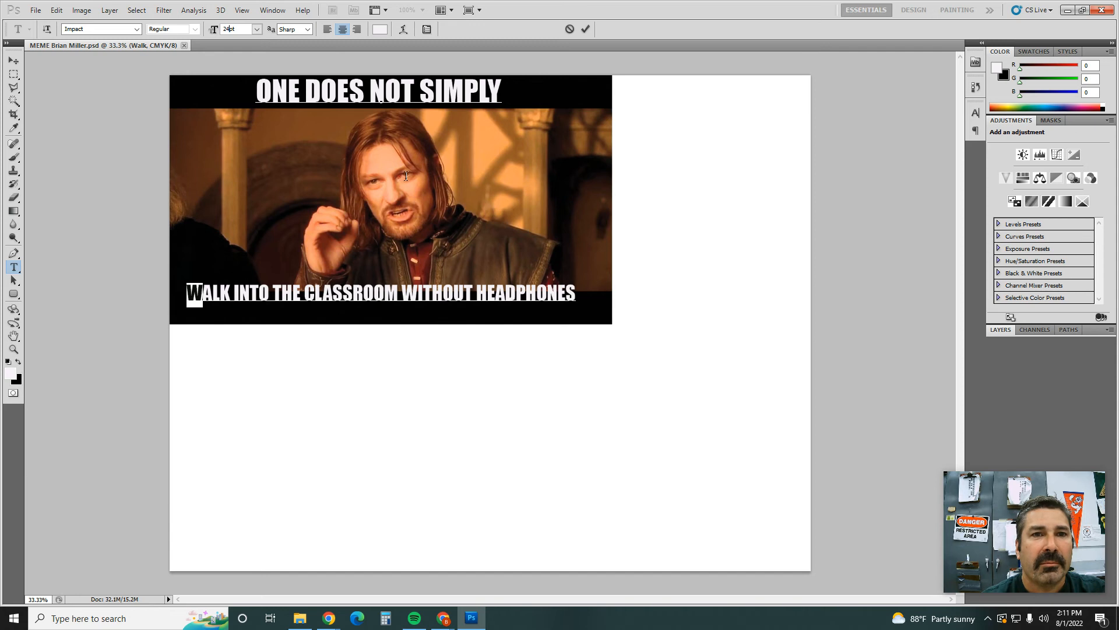
click(412, 169)
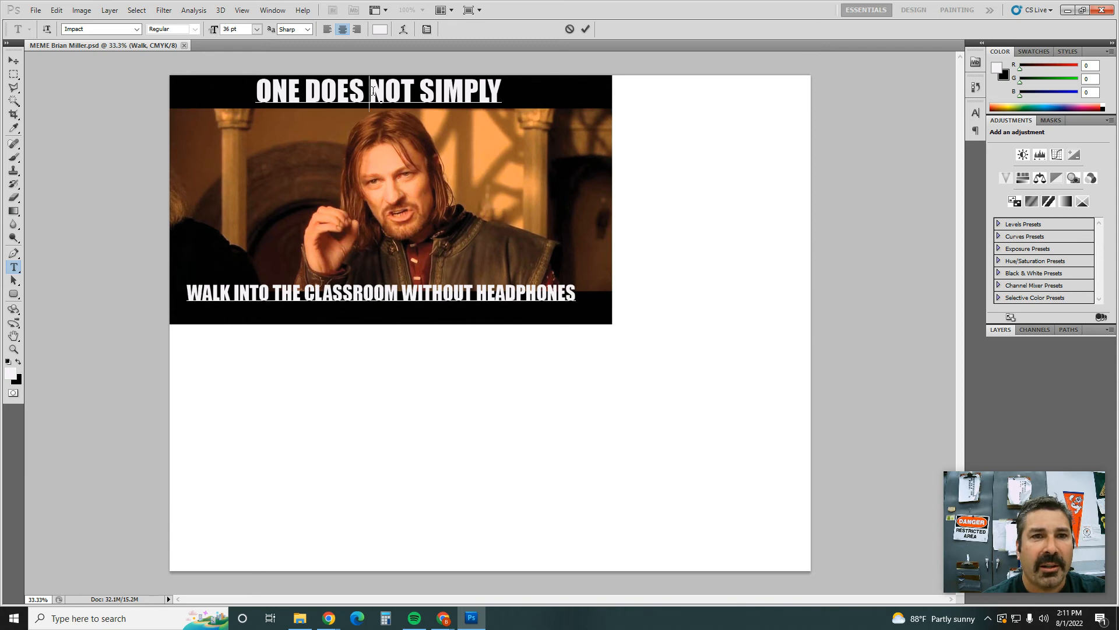
Step: Reduce the font size of the "ONE DOES NOT SIMPLY" line to slightly below 32 pt
triple_click(373, 91)
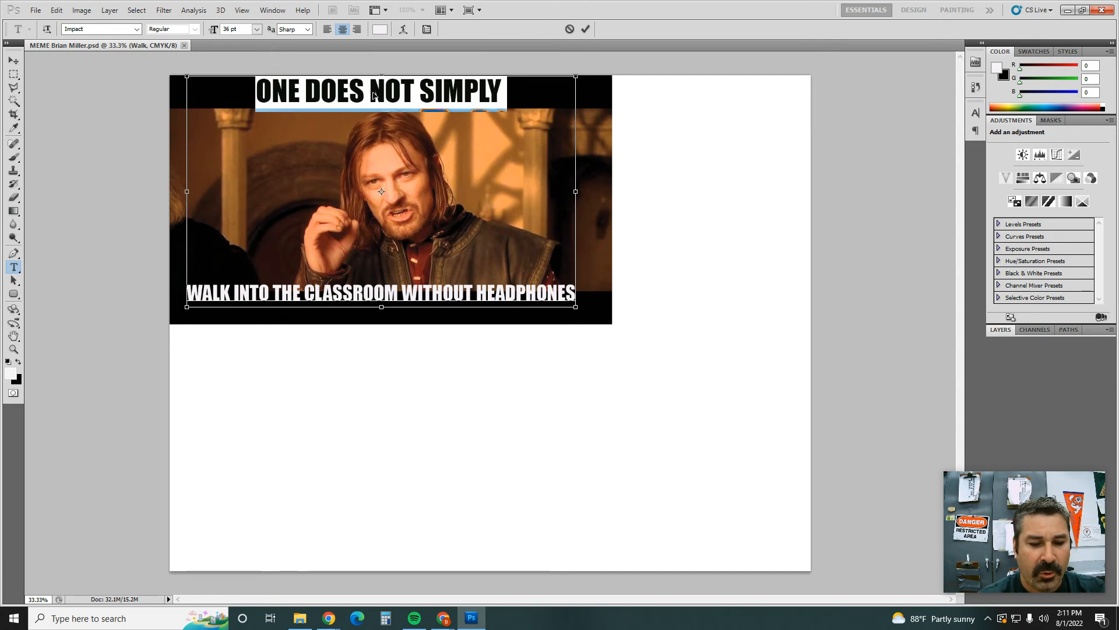
key(ctrl+shift+comma)
key(ctrl+shift+comma)
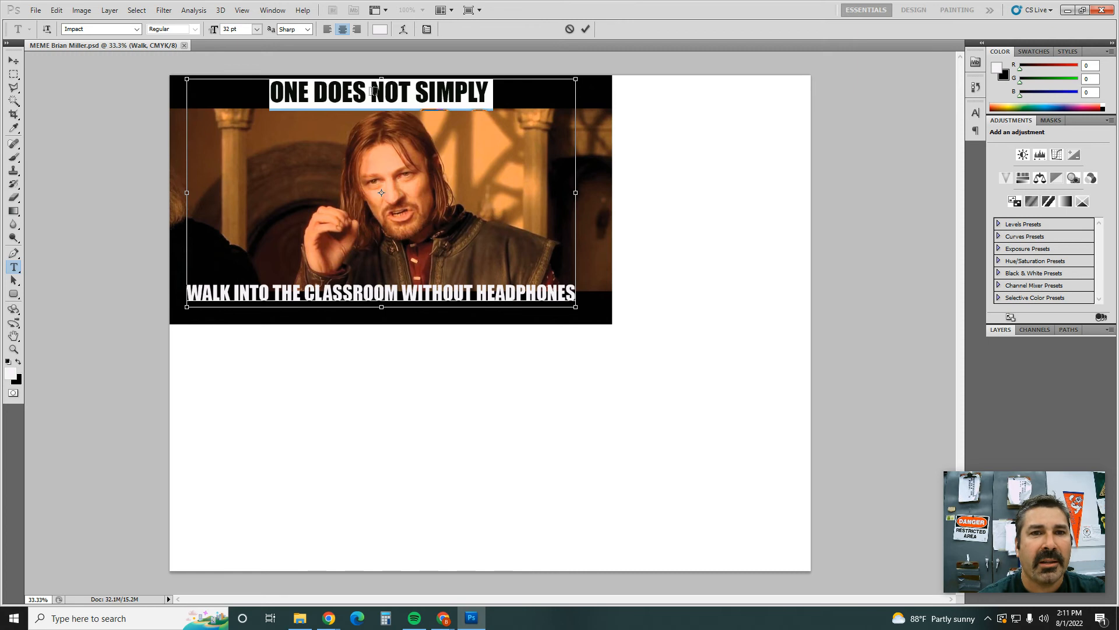
key(ctrl+shift+period)
key(ctrl+shift+period)
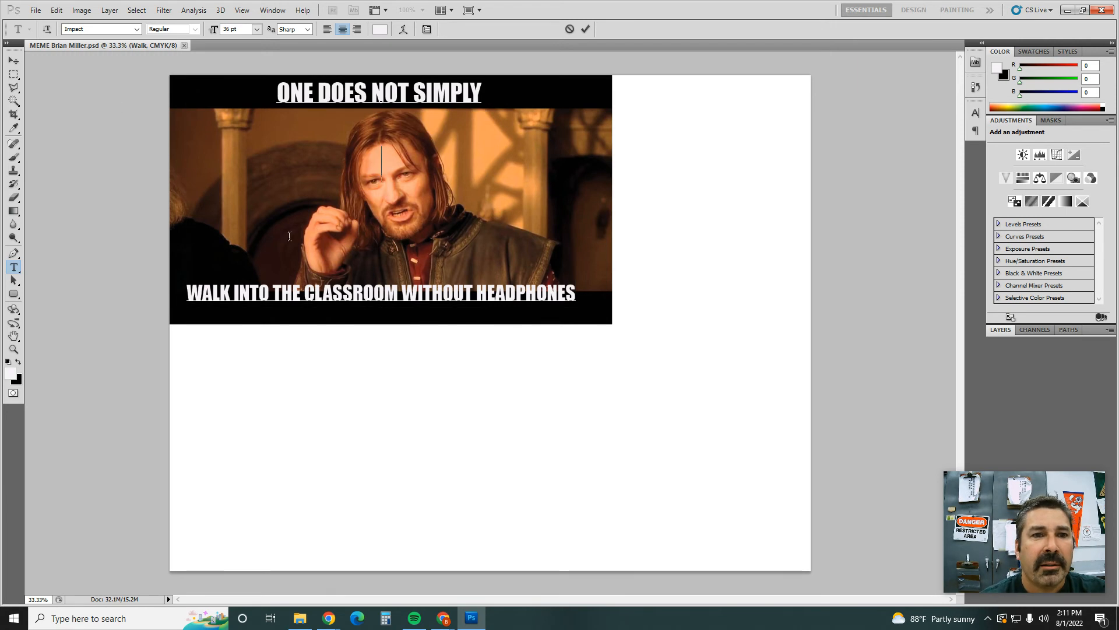
Step: Delete blank lines between the two captions and move the whole text block slightly down and to the right over the still
key(BackSpace)
key(BackSpace)
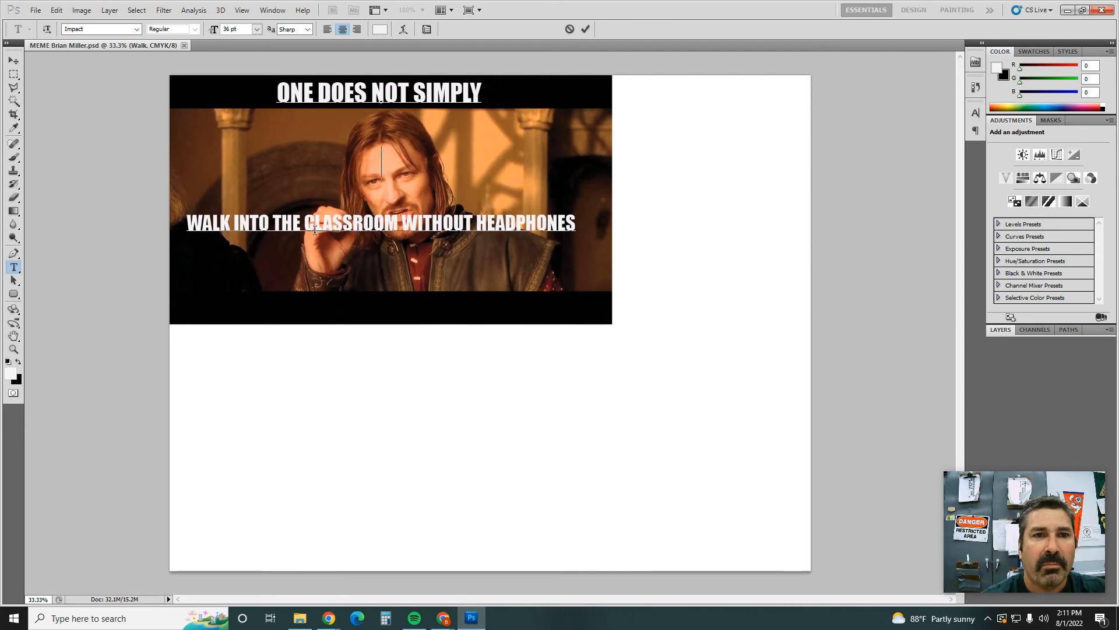
click(14, 60)
drag(329, 94, 352, 120)
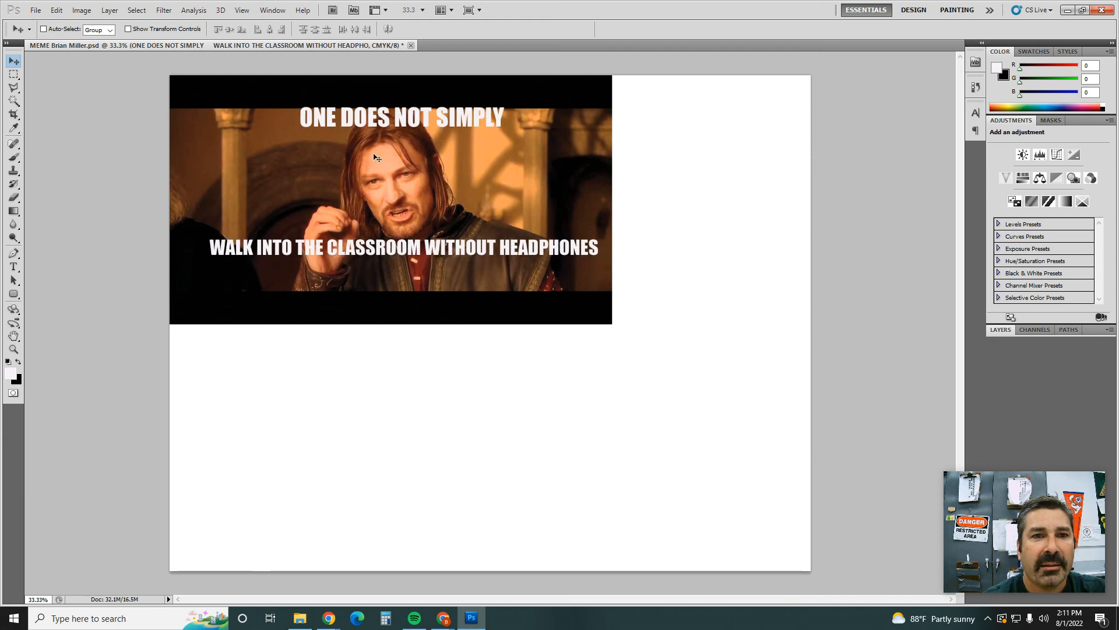
Step: Insert a blank line between the two captions to push the lower caption toward the bottom edge of the movie still
click(14, 267)
click(371, 171)
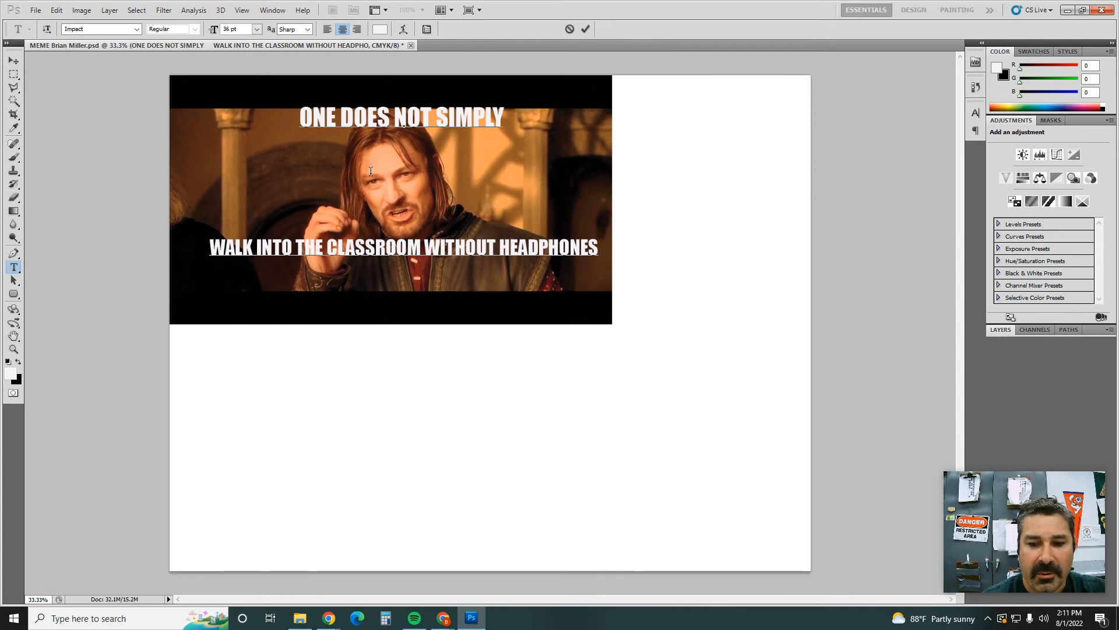
key(Return)
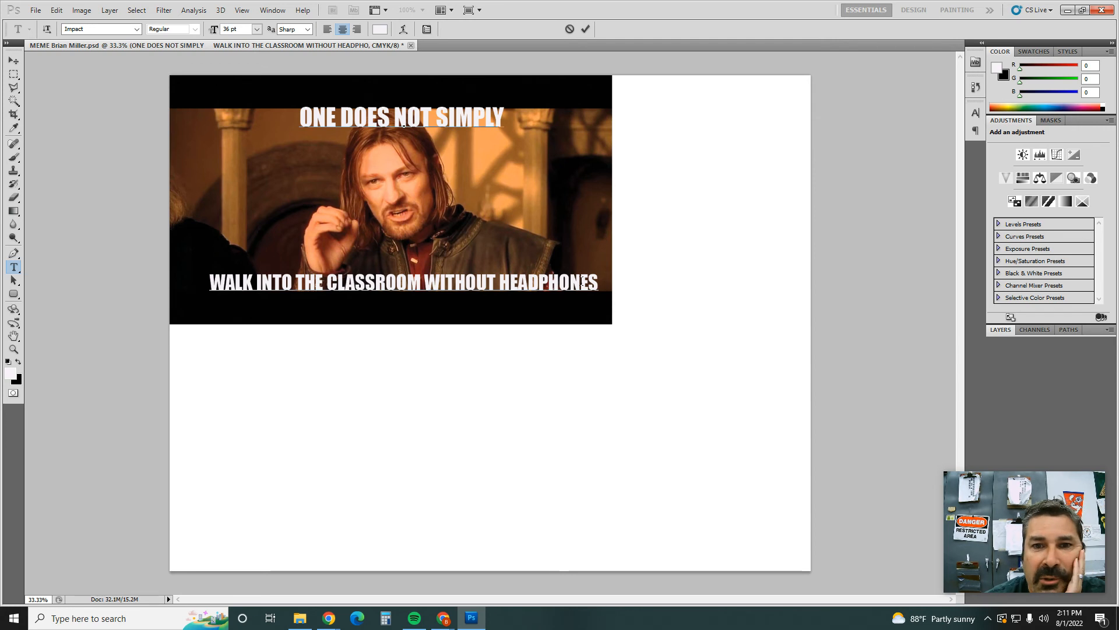
Step: Recolor both caption lines near-white (#faf6fa), after trying a purple tone in the text color picker
drag(598, 279, 270, 108)
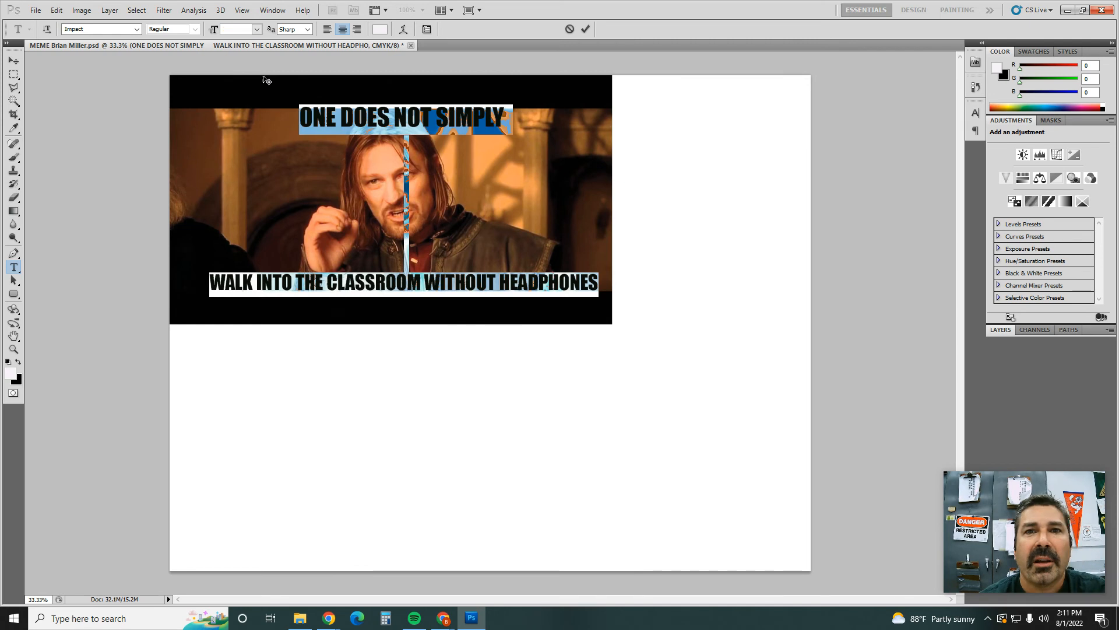
click(380, 29)
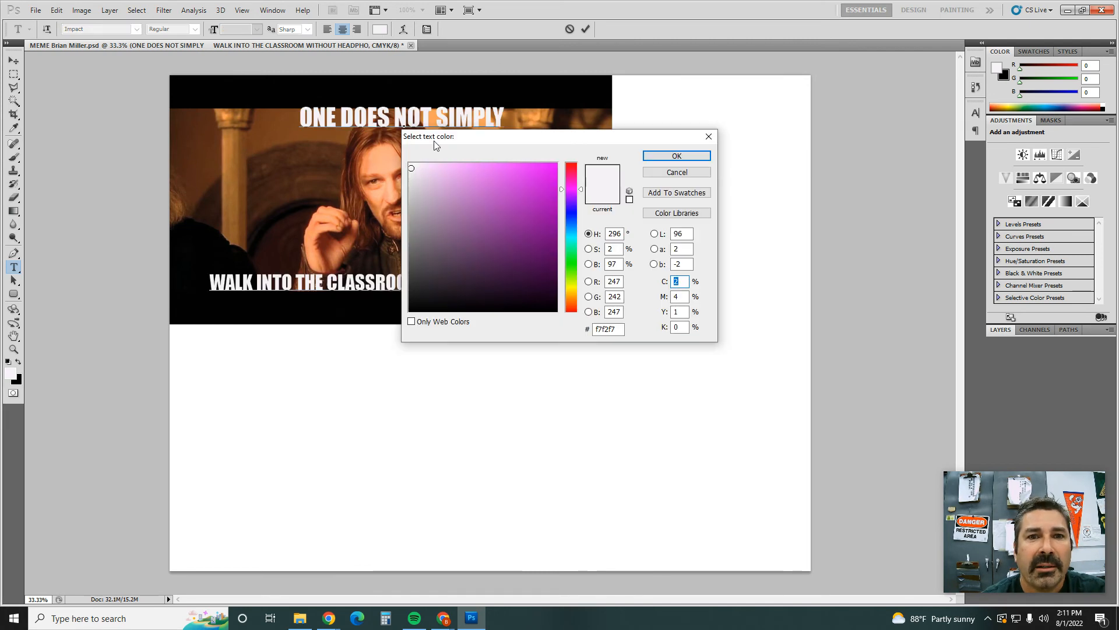
click(509, 184)
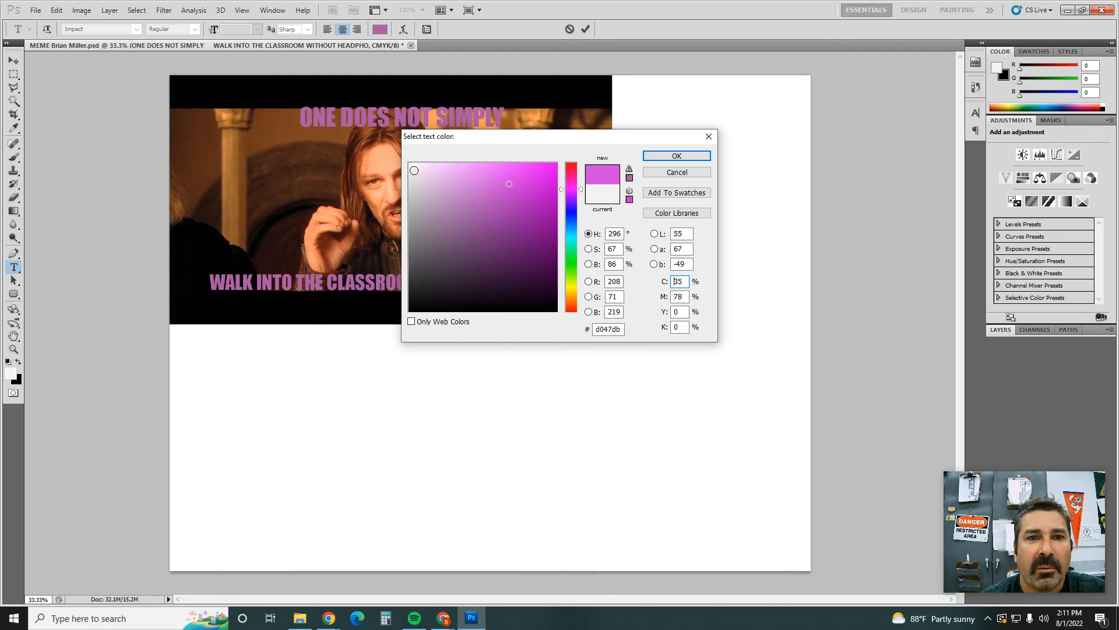
click(411, 166)
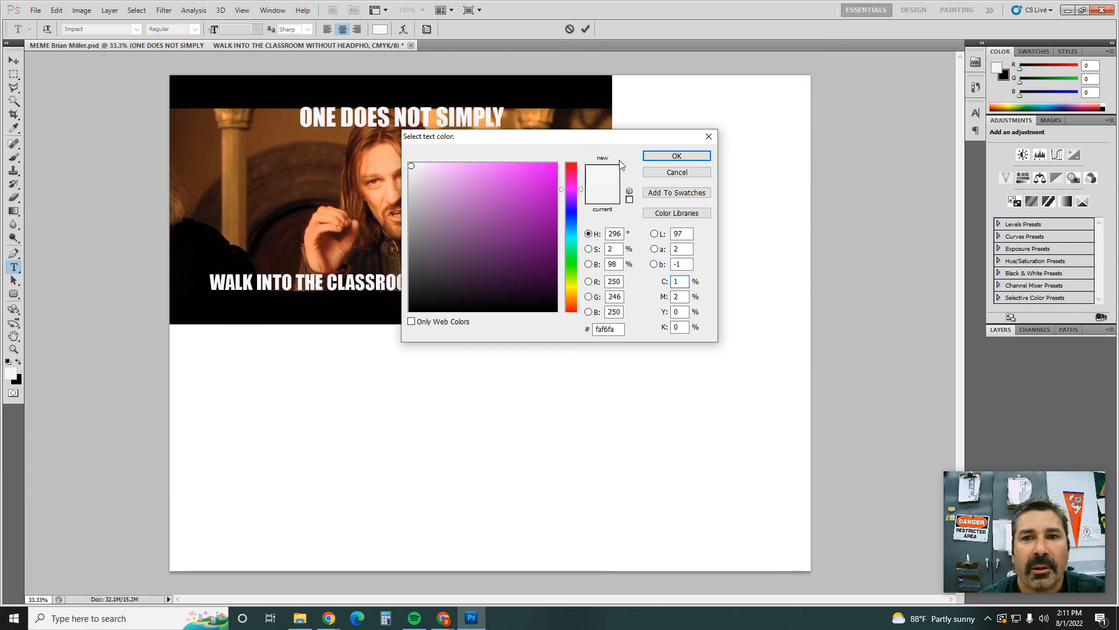
click(667, 156)
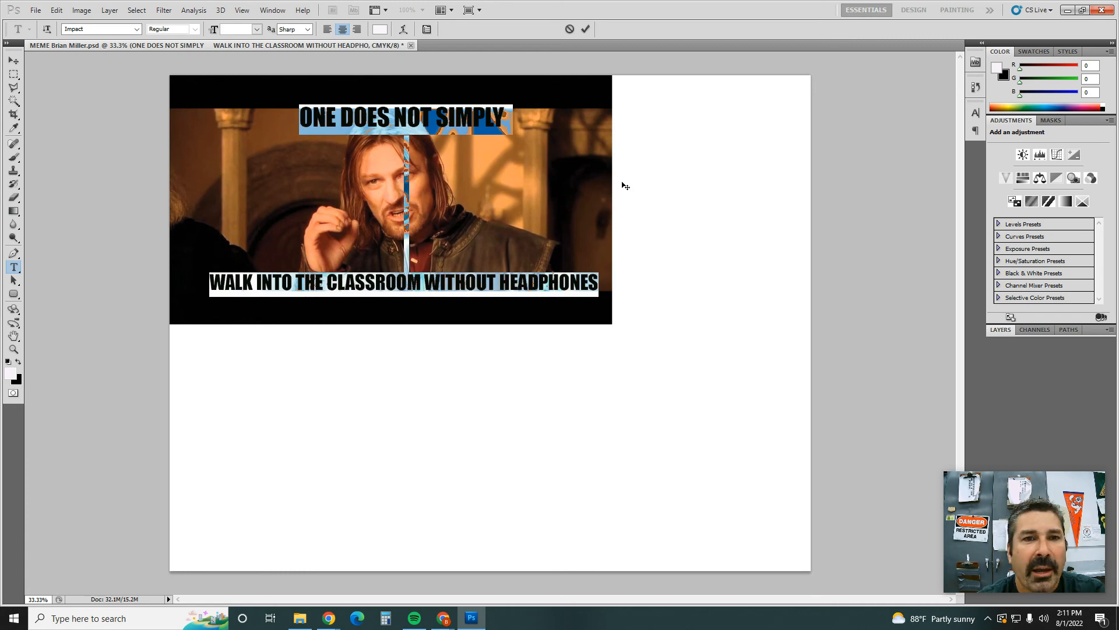
Step: Display the layer list and toggle the visibility of the caption and Walk layers to examine what each one contains
click(1008, 336)
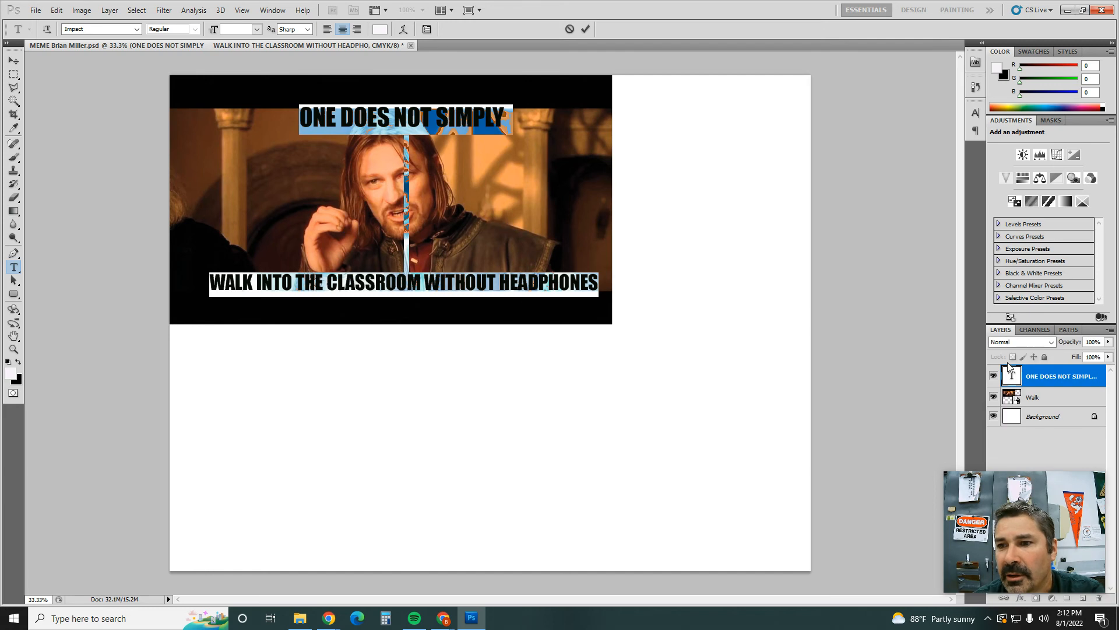
click(993, 398)
click(993, 398)
click(994, 377)
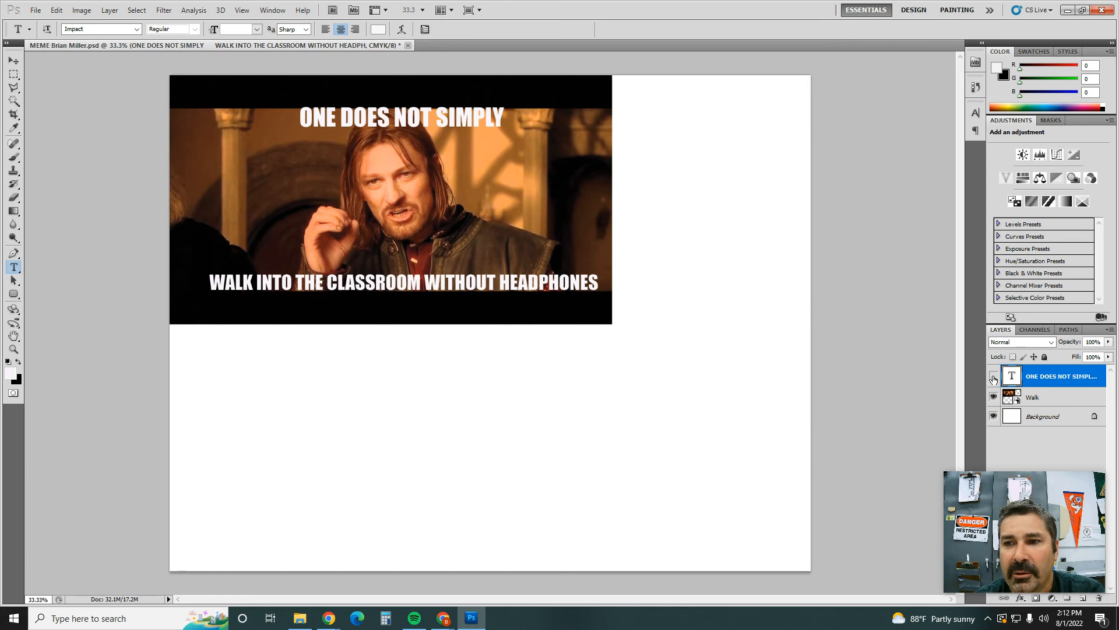
click(993, 376)
click(994, 378)
click(994, 377)
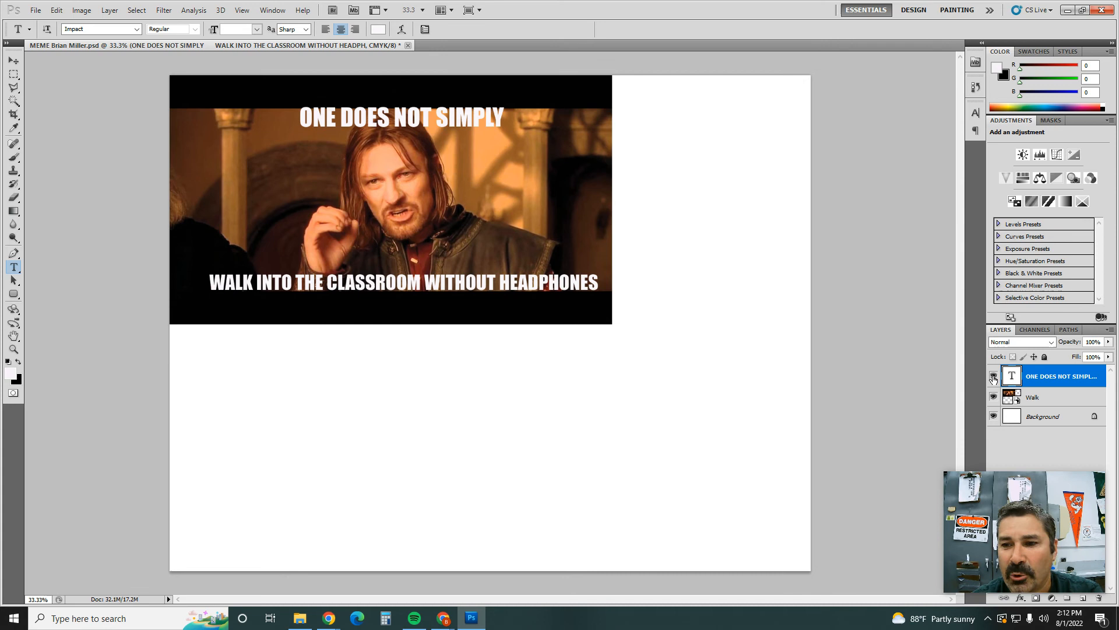
click(994, 378)
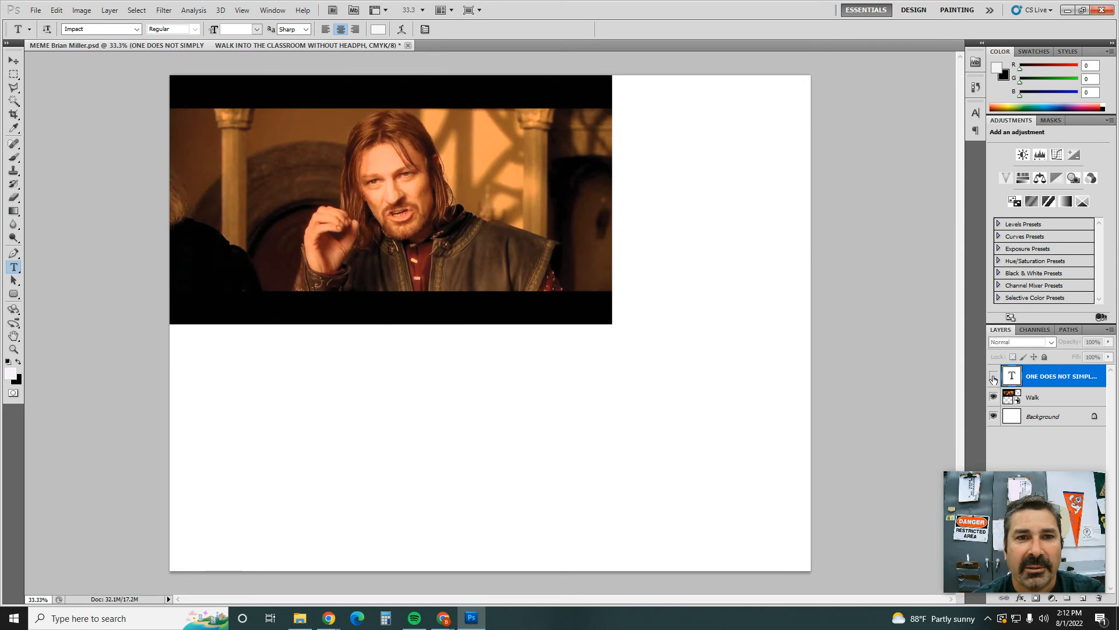
click(994, 377)
click(993, 378)
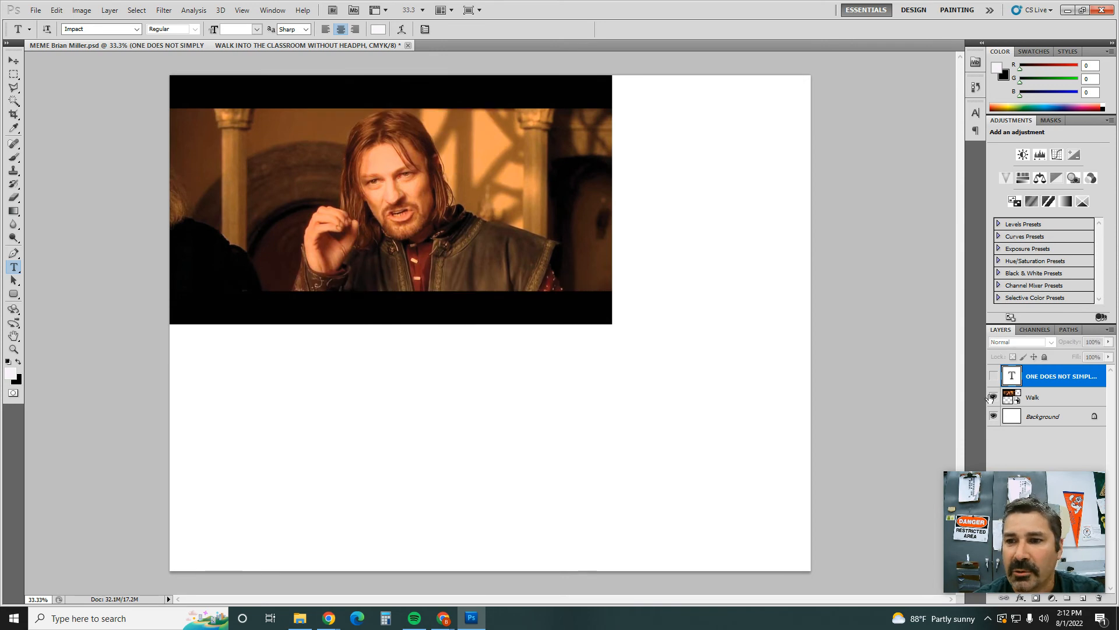
click(993, 397)
click(993, 397)
click(993, 376)
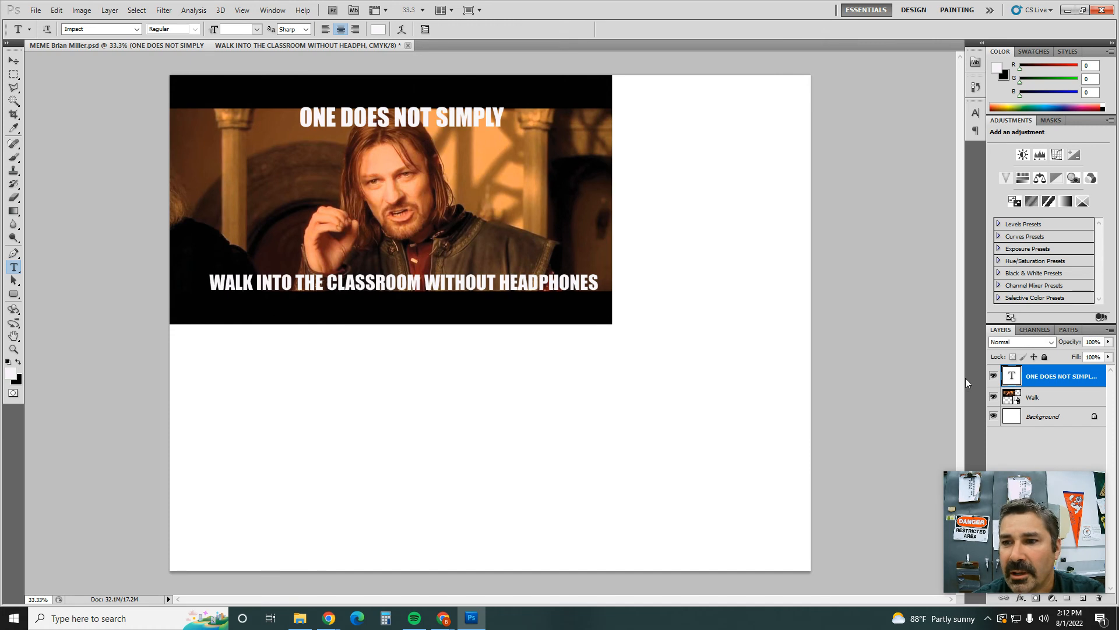
Step: Rename the caption text layer as "meme Text"
double_click(1036, 379)
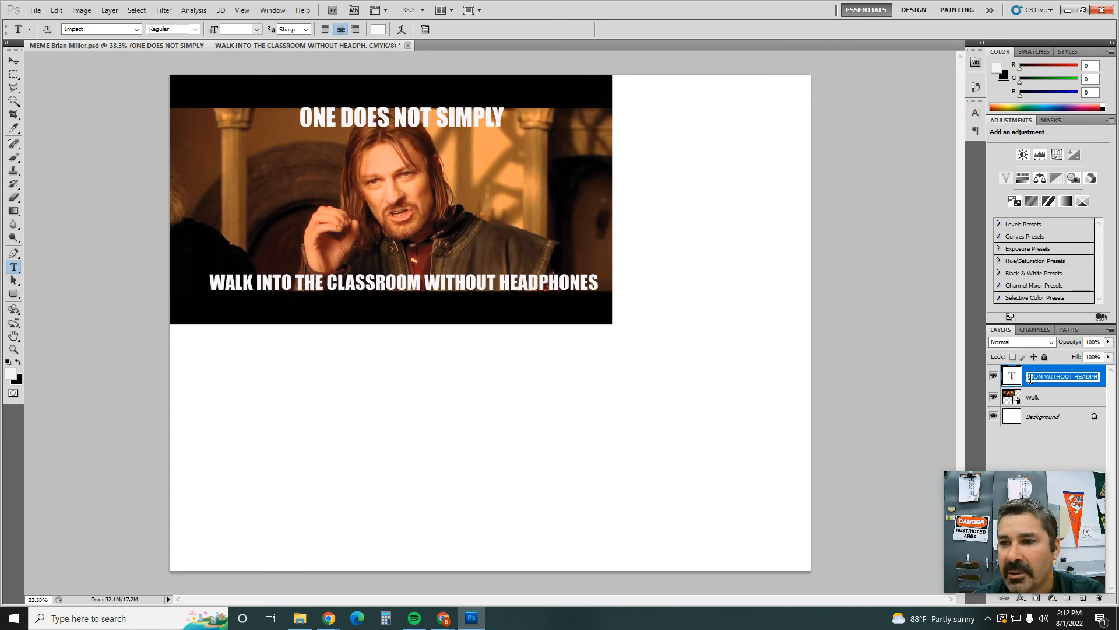
text(meme te)
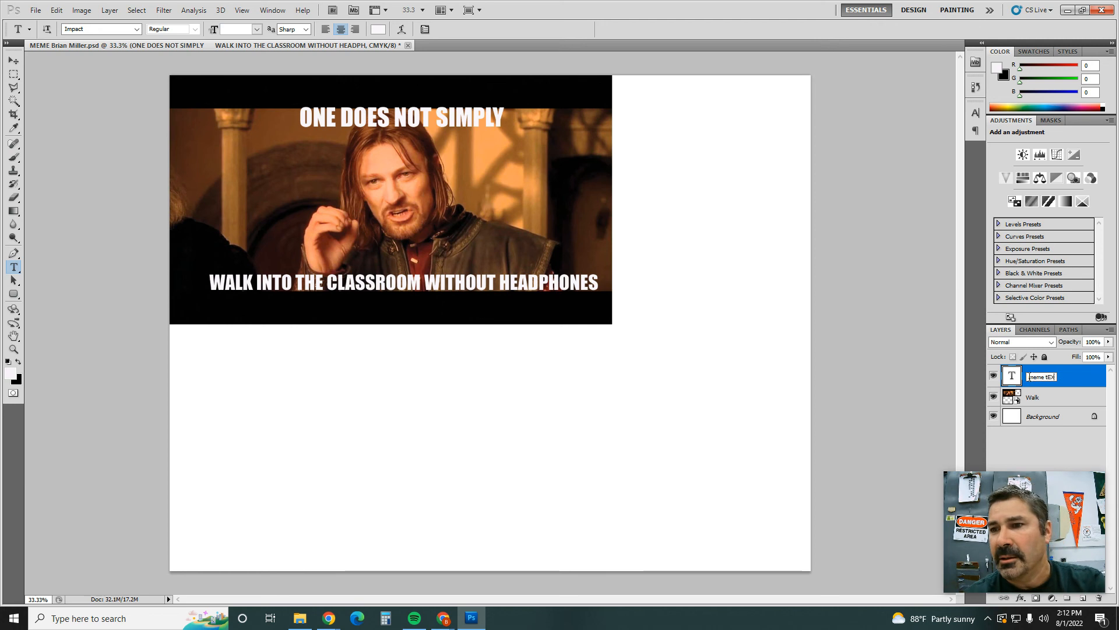
key(BackSpace)
key(BackSpace)
text(Text)
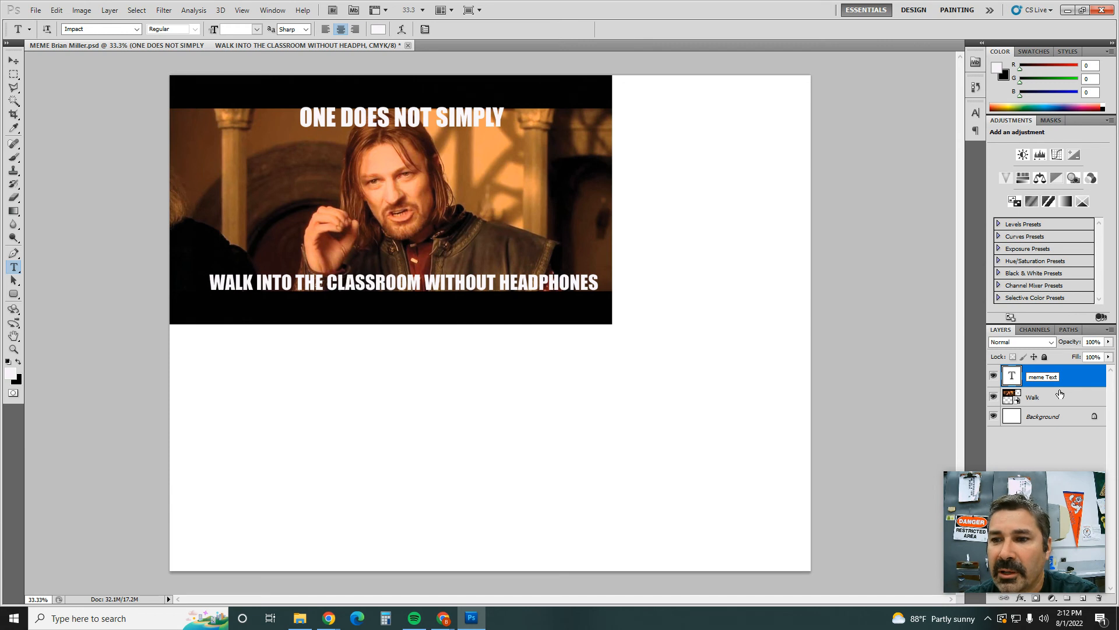
drag(1036, 499, 902, 323)
mouse_move(931, 331)
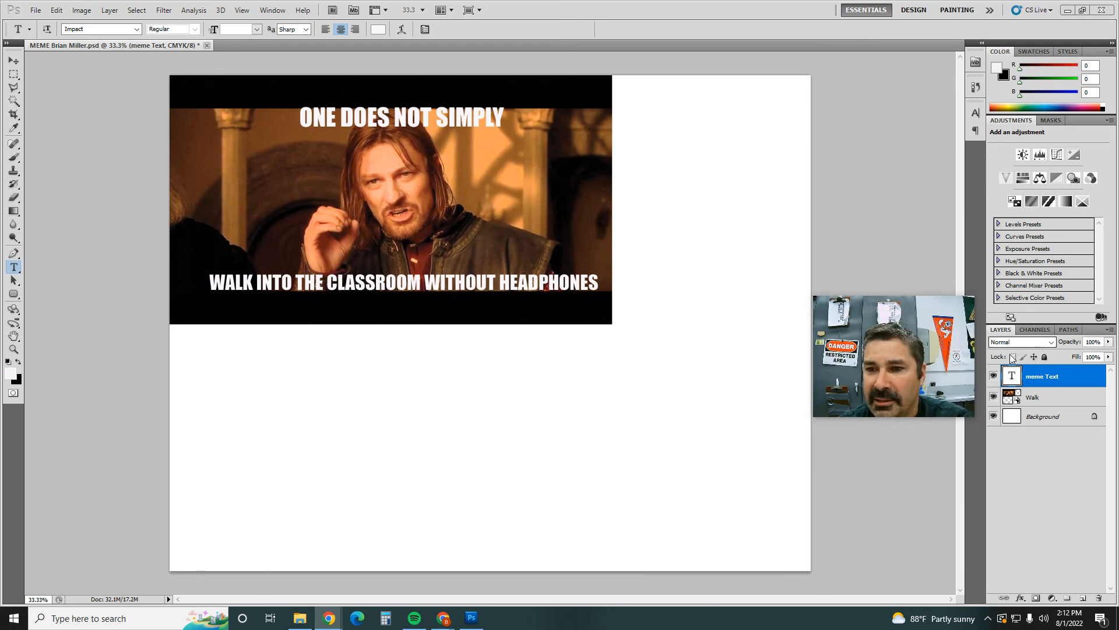
Step: Open the Blending Options of the meme Text layer and enable the Stroke effect
right_click(1055, 379)
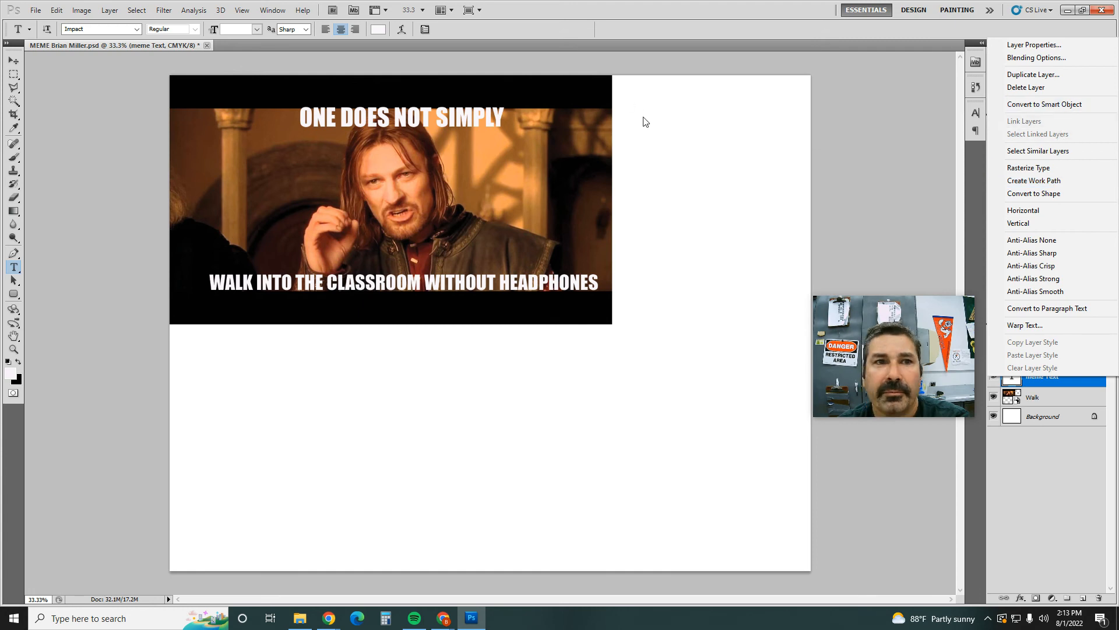
key(alt+Tab)
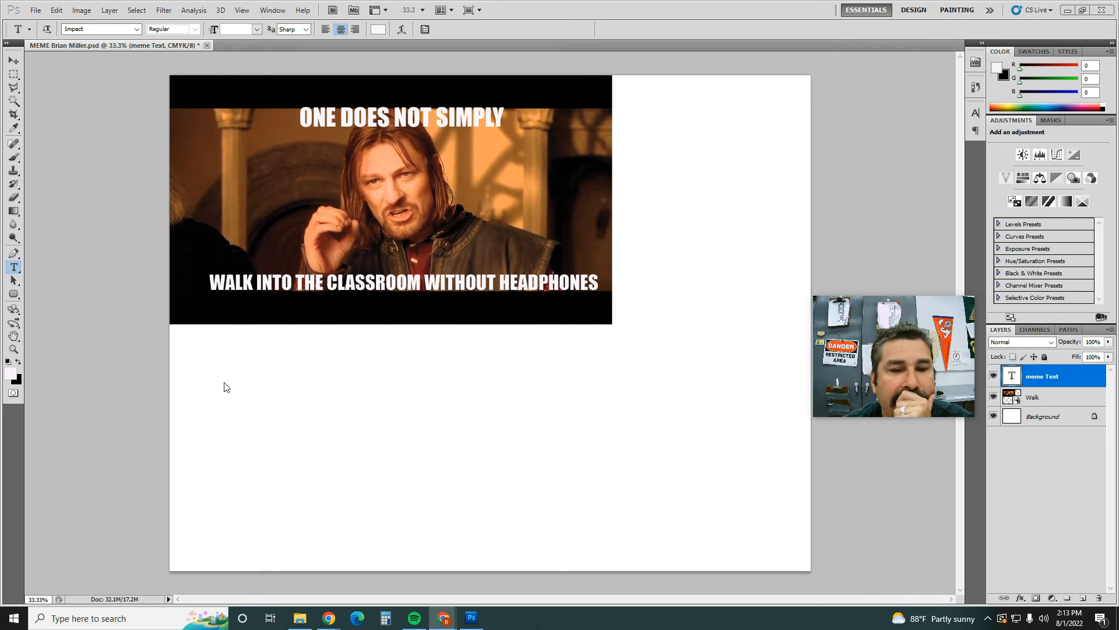
click(1047, 380)
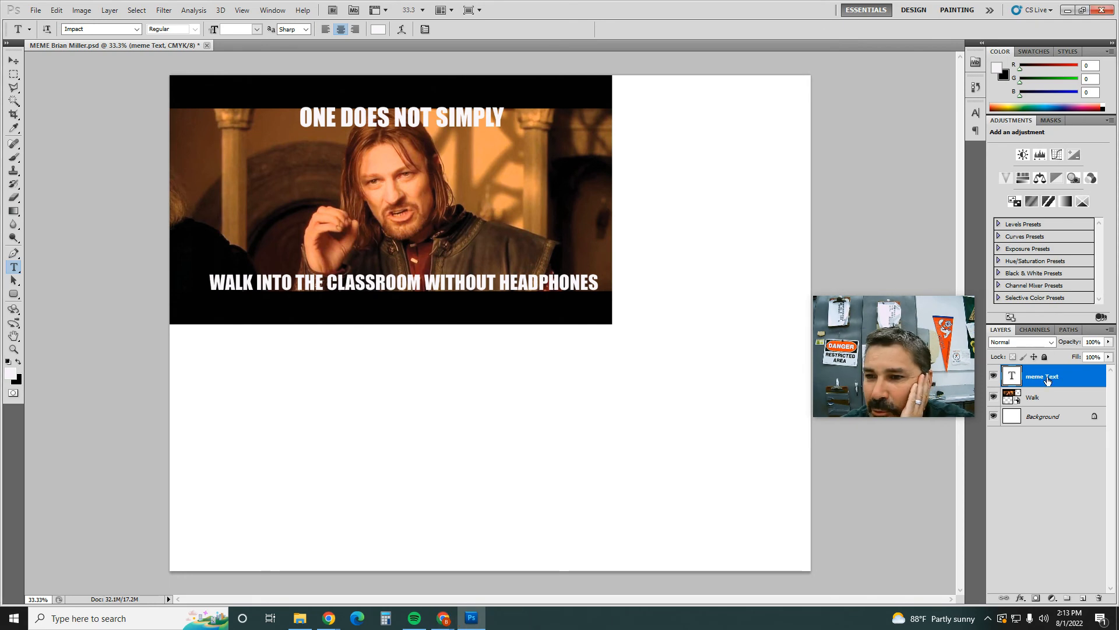
right_click(1048, 380)
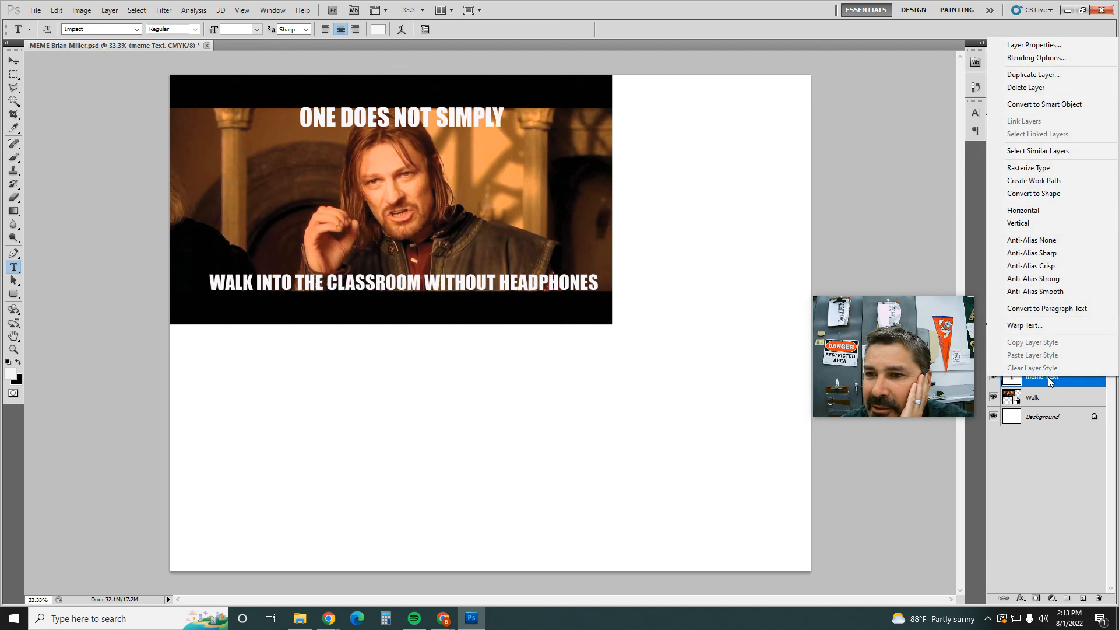
click(1050, 59)
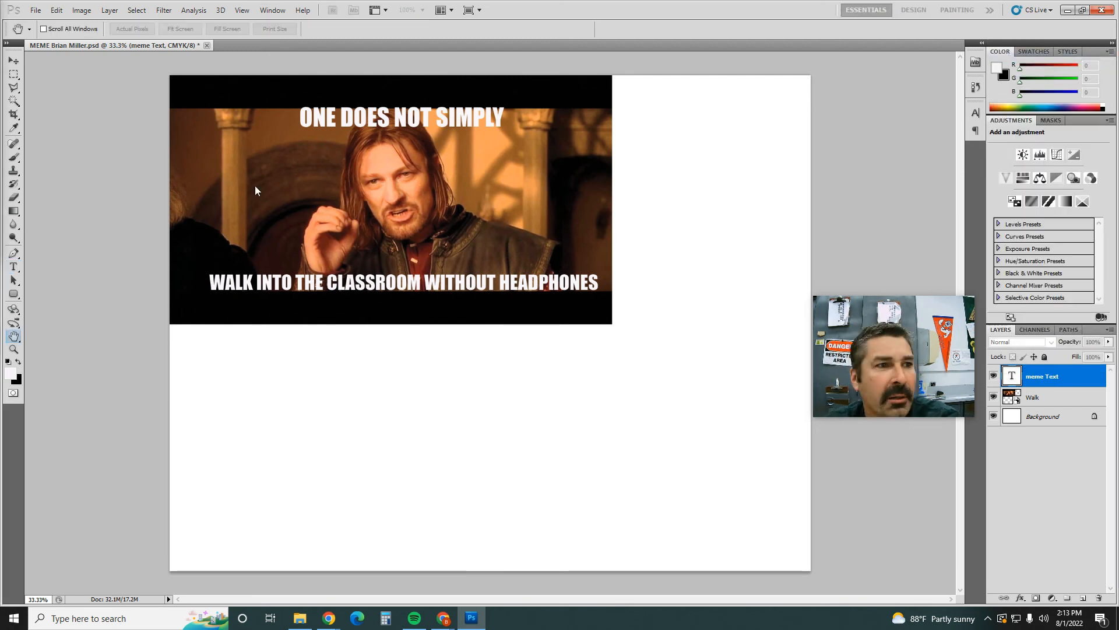
drag(678, 150, 714, 86)
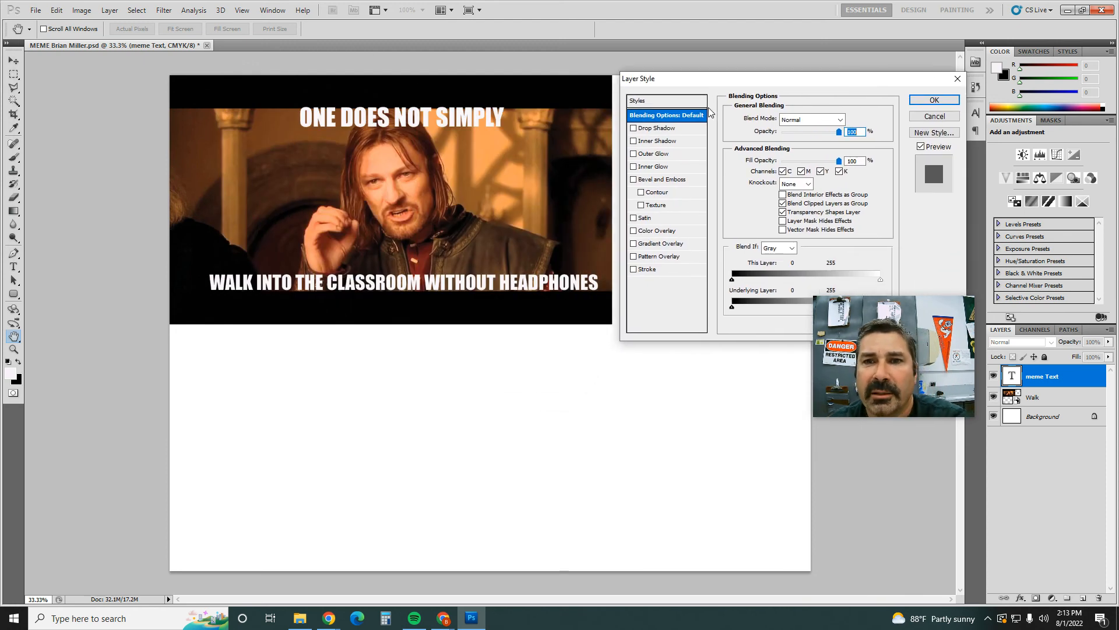
click(633, 271)
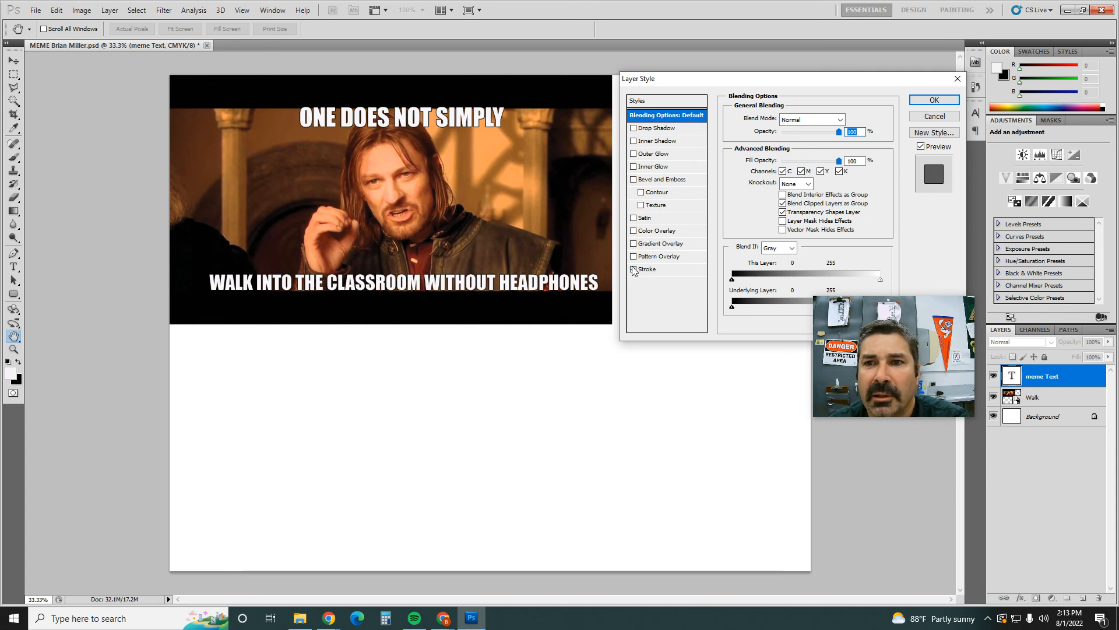
mouse_move(892, 314)
mouse_down()
mouse_move(860, 422)
mouse_move(853, 412)
mouse_up()
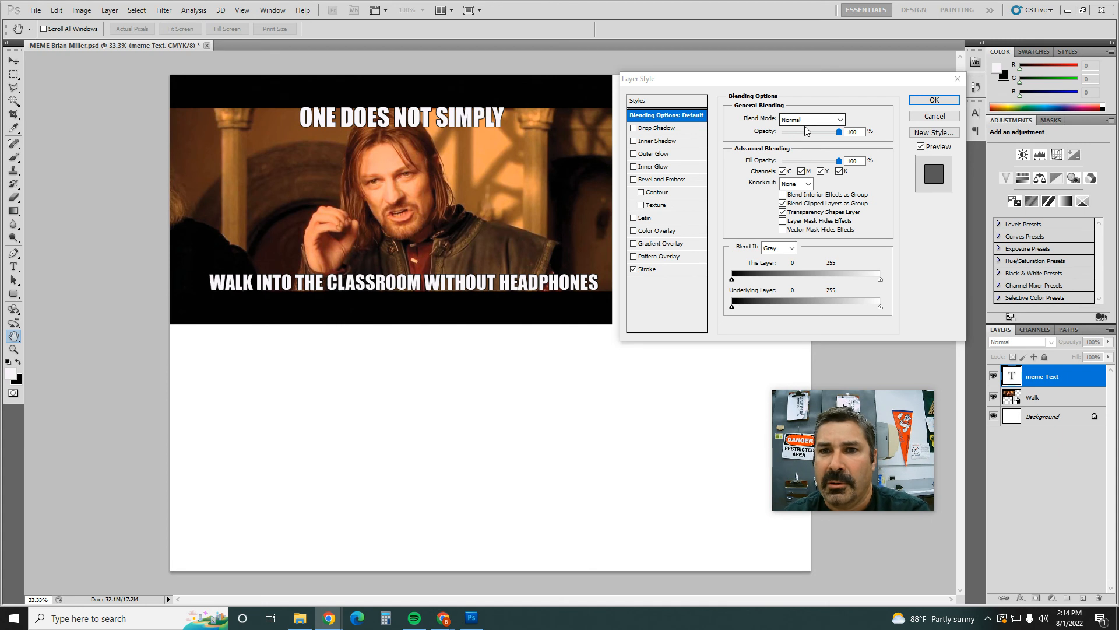
Step: Set the black outside stroke of the meme Text layer to 8 px and apply the layer style
click(657, 270)
click(663, 272)
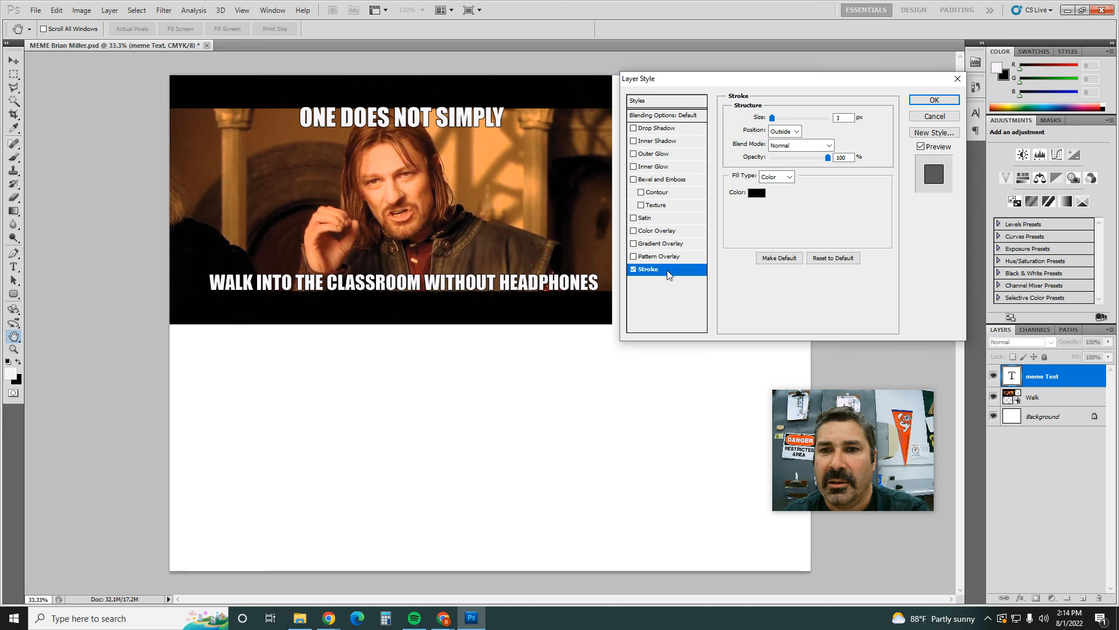
double_click(842, 119)
text(8)
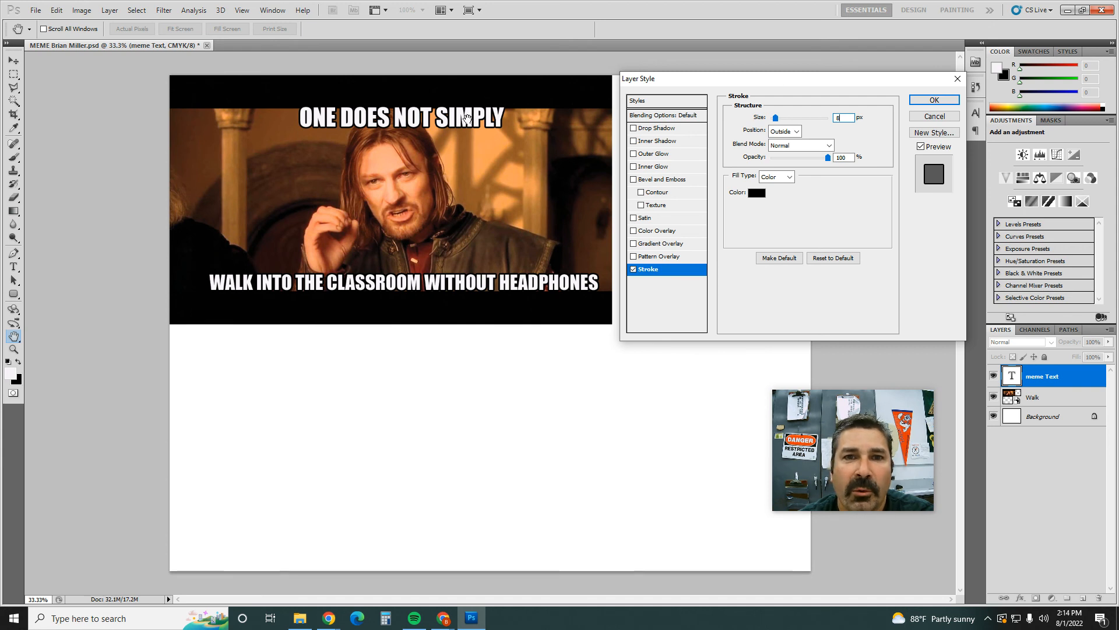
click(944, 100)
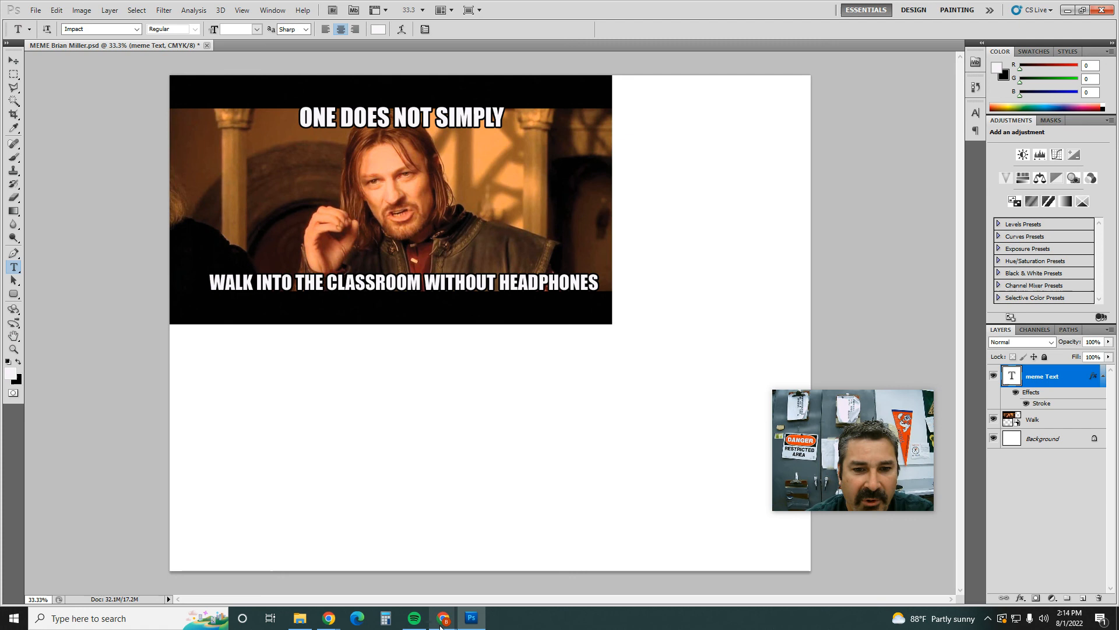
Step: Switch to the assignment slideshow and review the "Part 2 Adding Text" and "Add Text" instruction slides
mouse_move(441, 624)
click(439, 568)
scroll(440, 487, up, 2)
scroll(448, 471, up, 1)
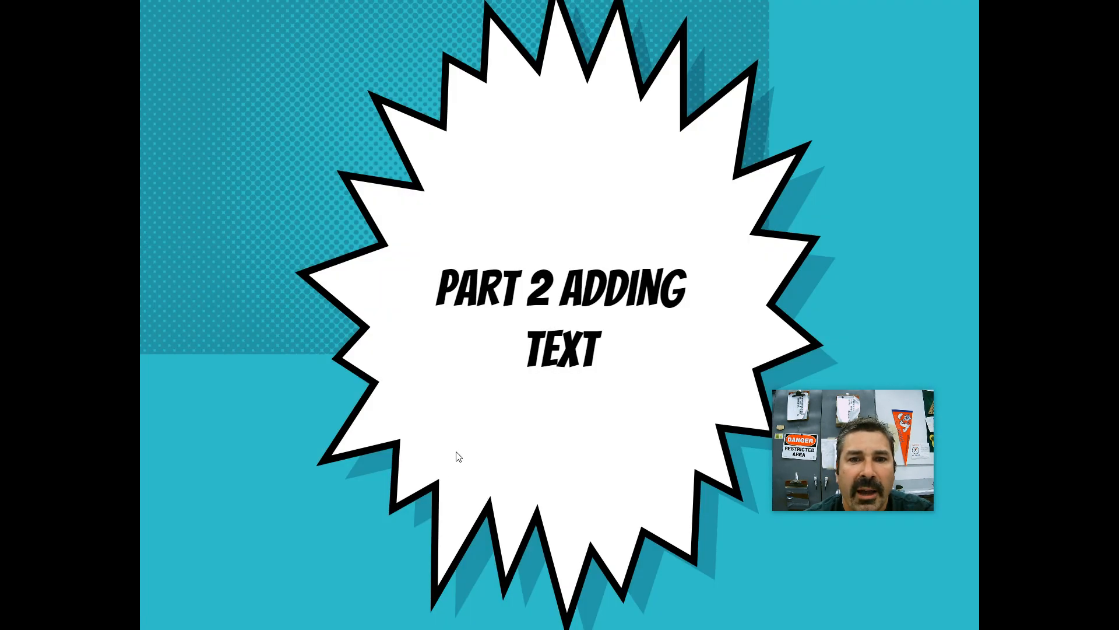
scroll(458, 456, down, 1)
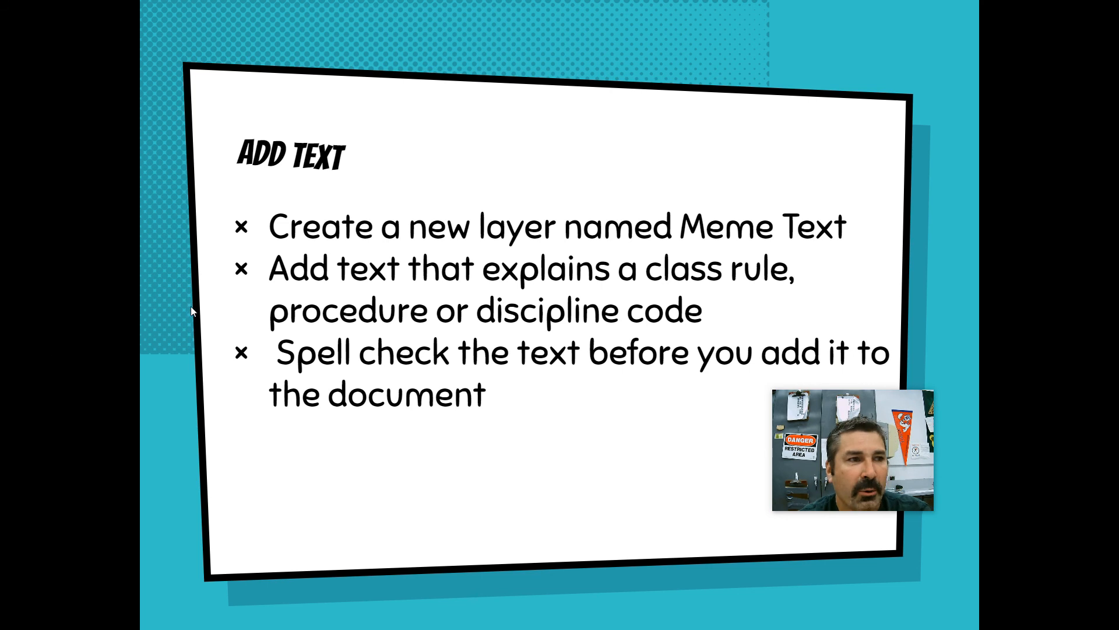
Step: Bring the browser window to the main screen, open Google Drive and create a new blank Google Docs document
drag(0, 35, 774, 69)
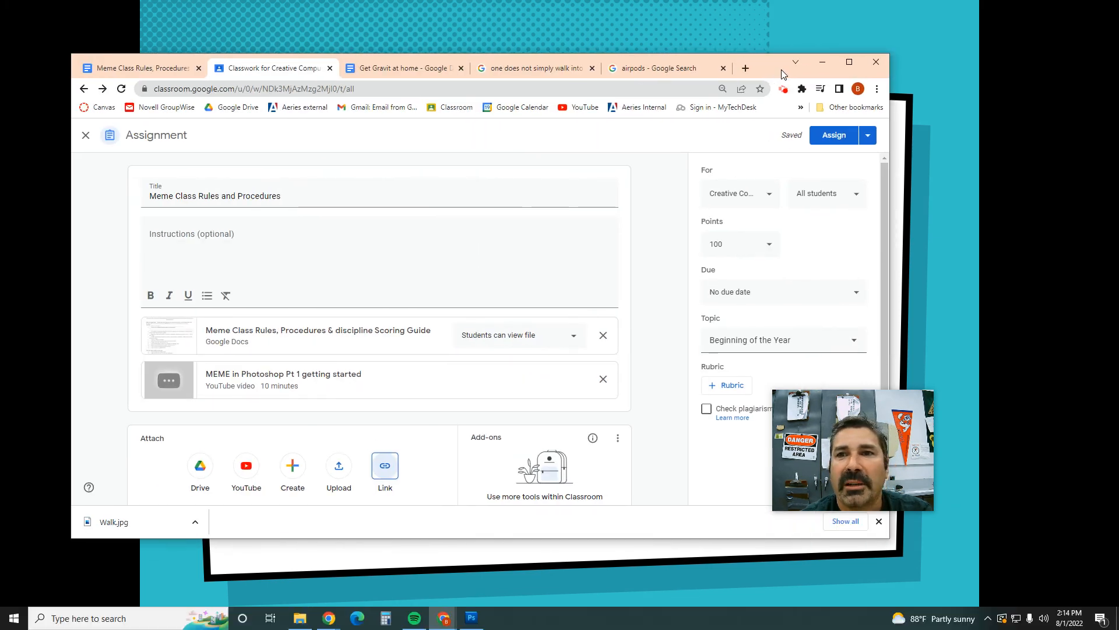
click(849, 61)
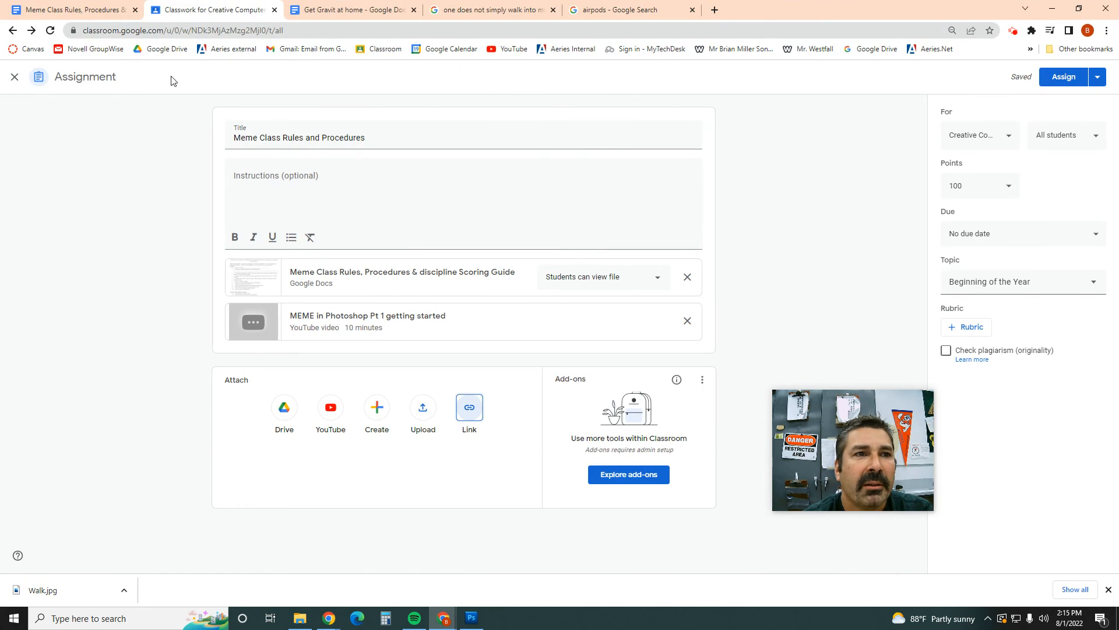
click(384, 50)
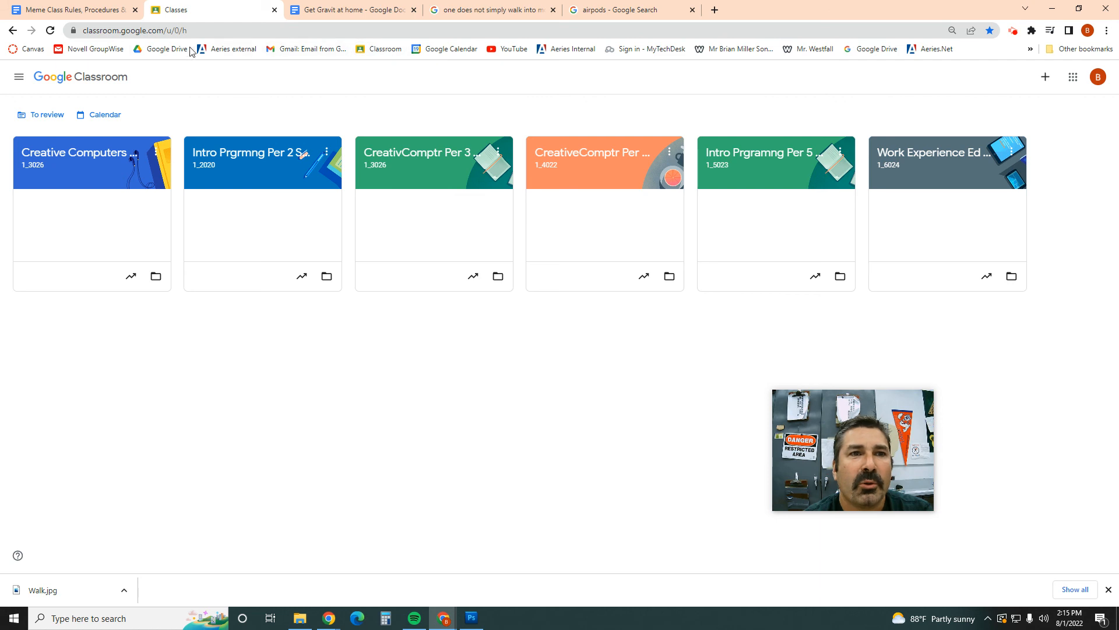
click(168, 52)
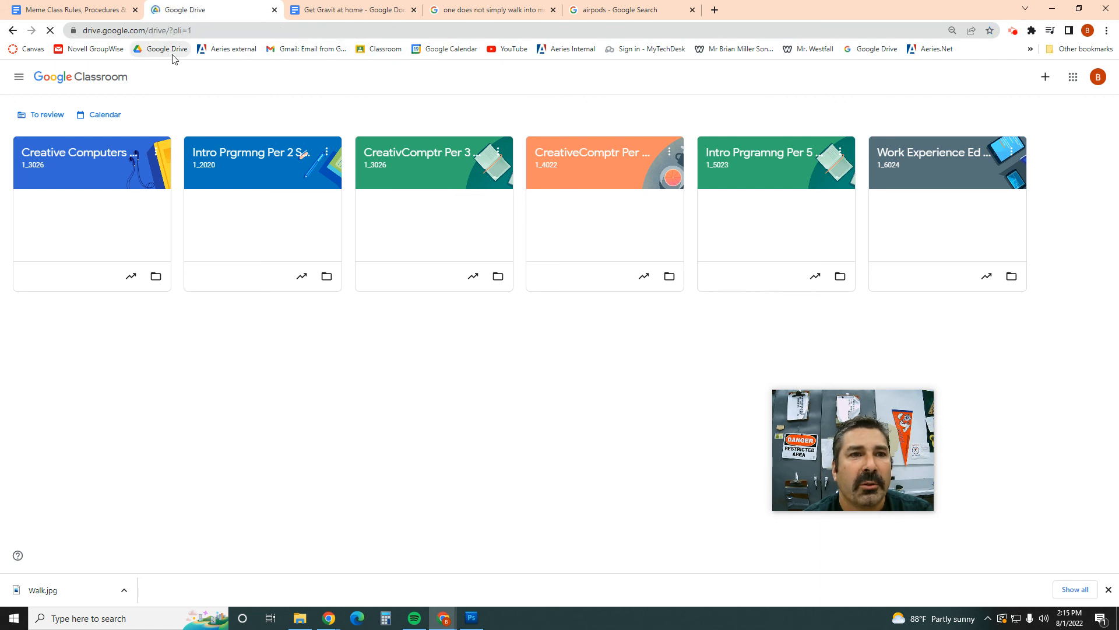
click(33, 103)
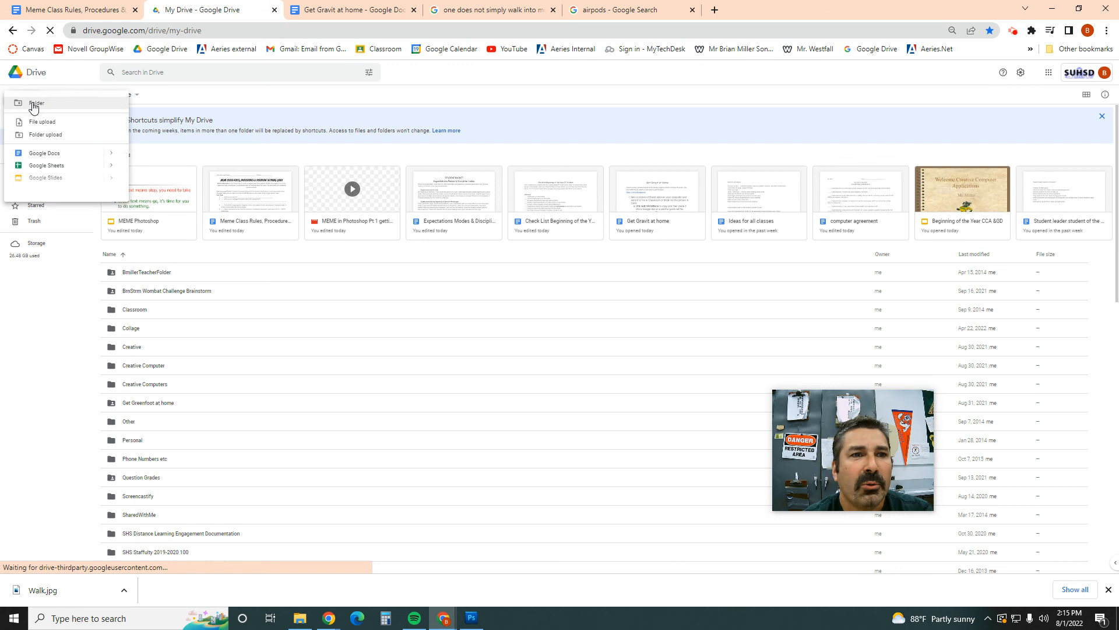
click(47, 153)
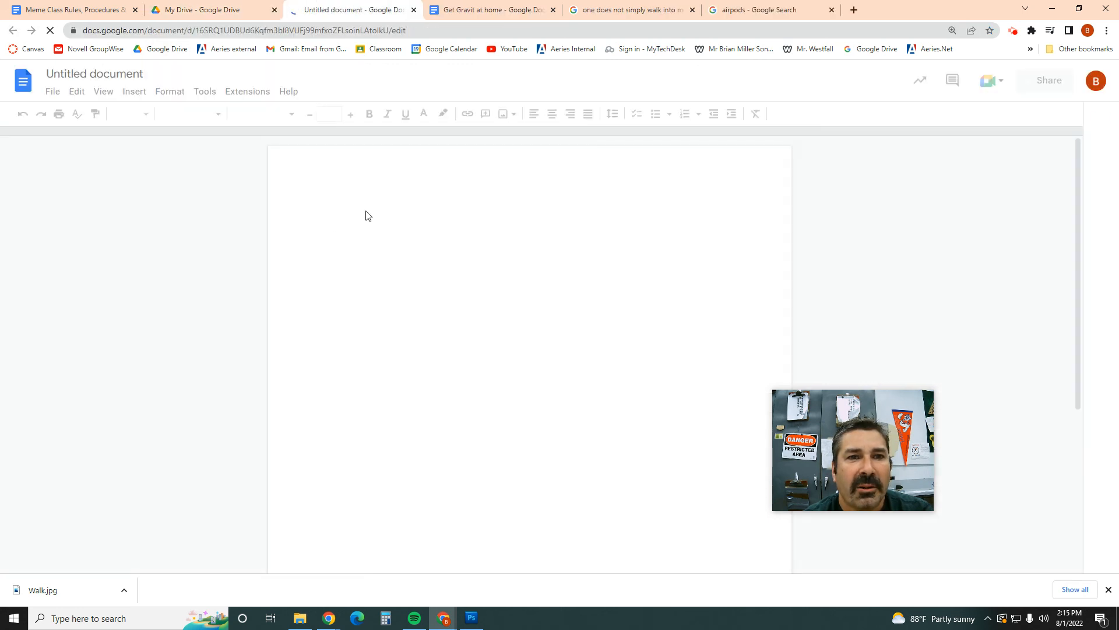
Step: Enter the sample text "Dou sf lsdjf lsdjf ls" in the blank document and select the whole line
text(d)
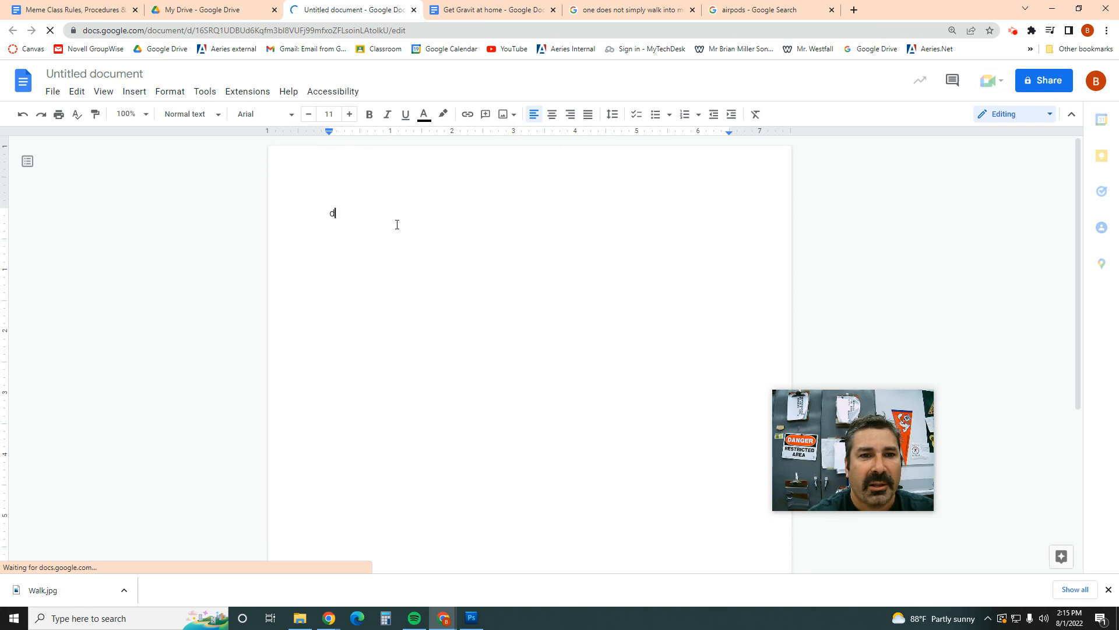
text(ouioiuau)
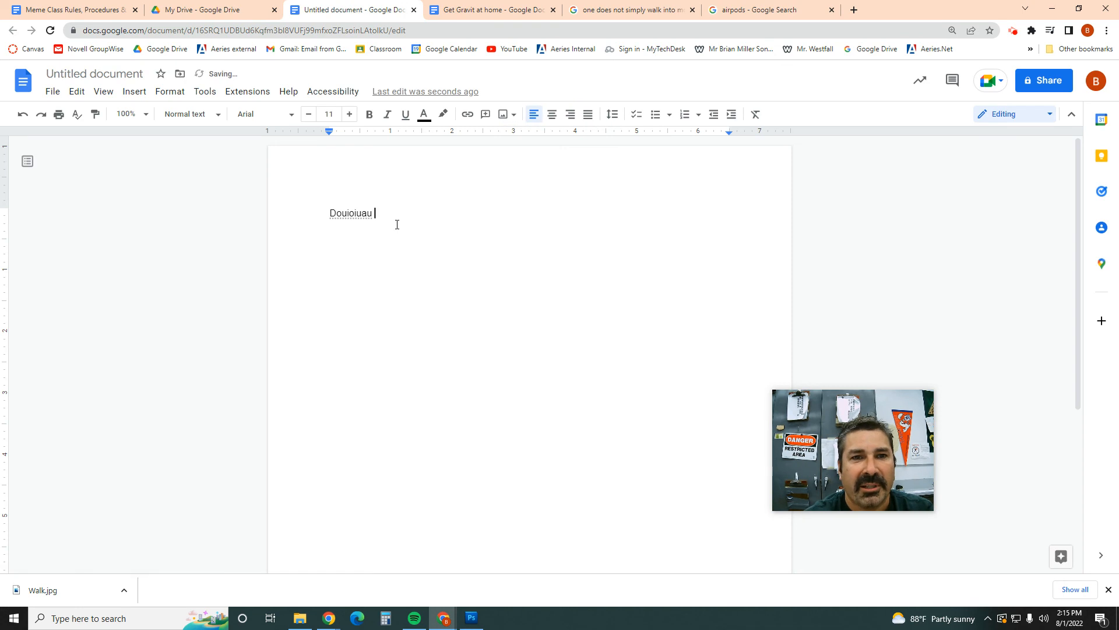
key(ctrl+z)
text(sf lsdjf lsdjf ls)
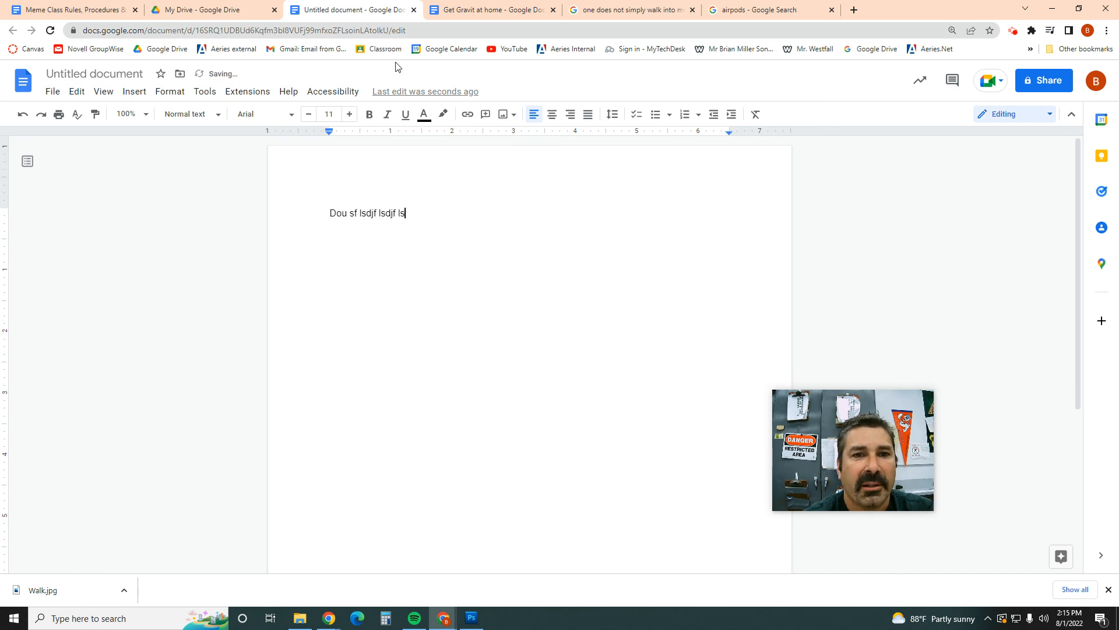
drag(406, 214, 322, 215)
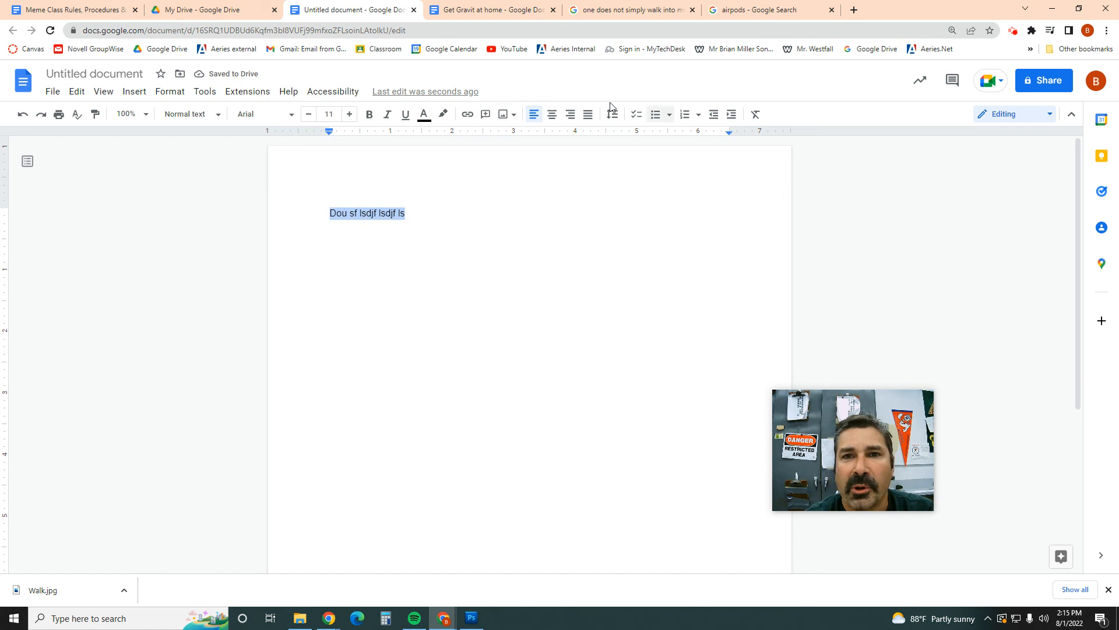
Step: Return to the assignment slideshow and review the Add Text slide covering the outlined Impact text and the name in a different font
click(1052, 11)
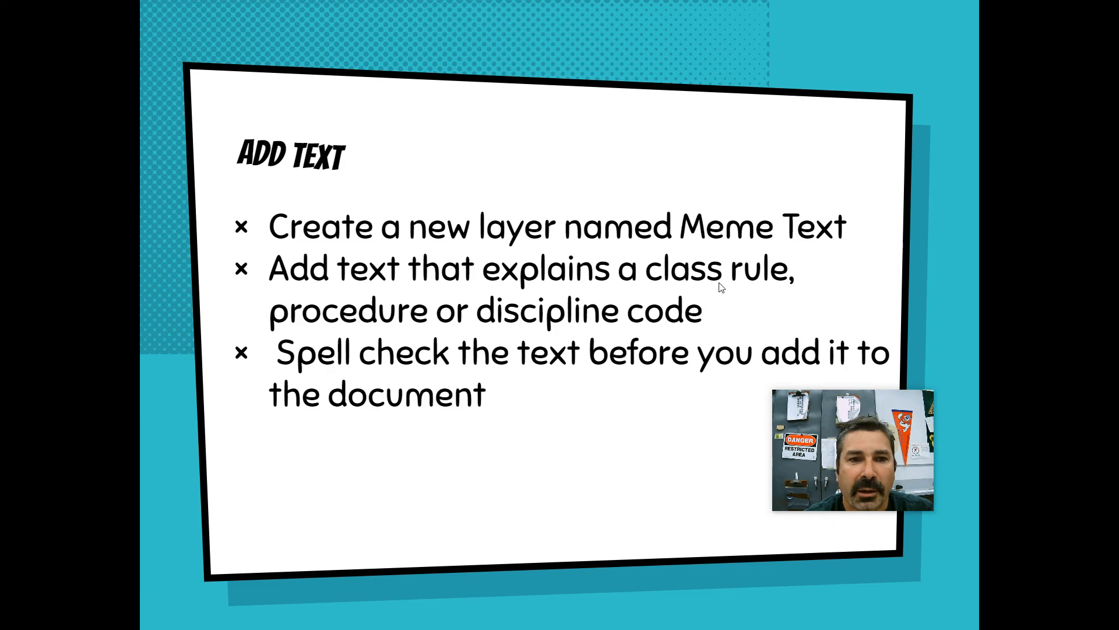
click(670, 276)
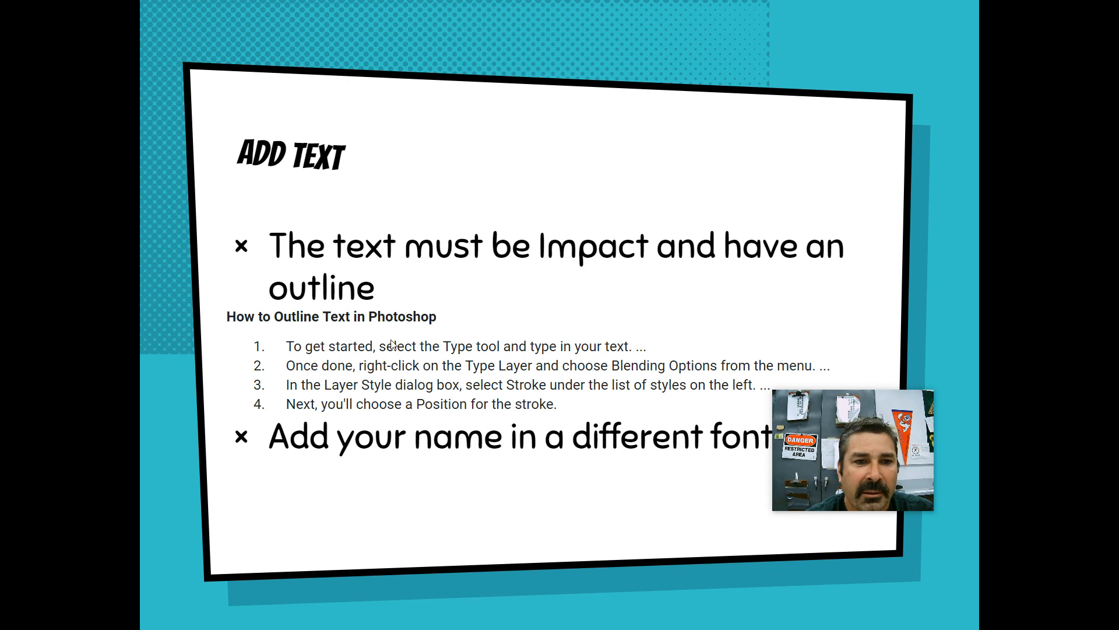
click(458, 452)
key(Left)
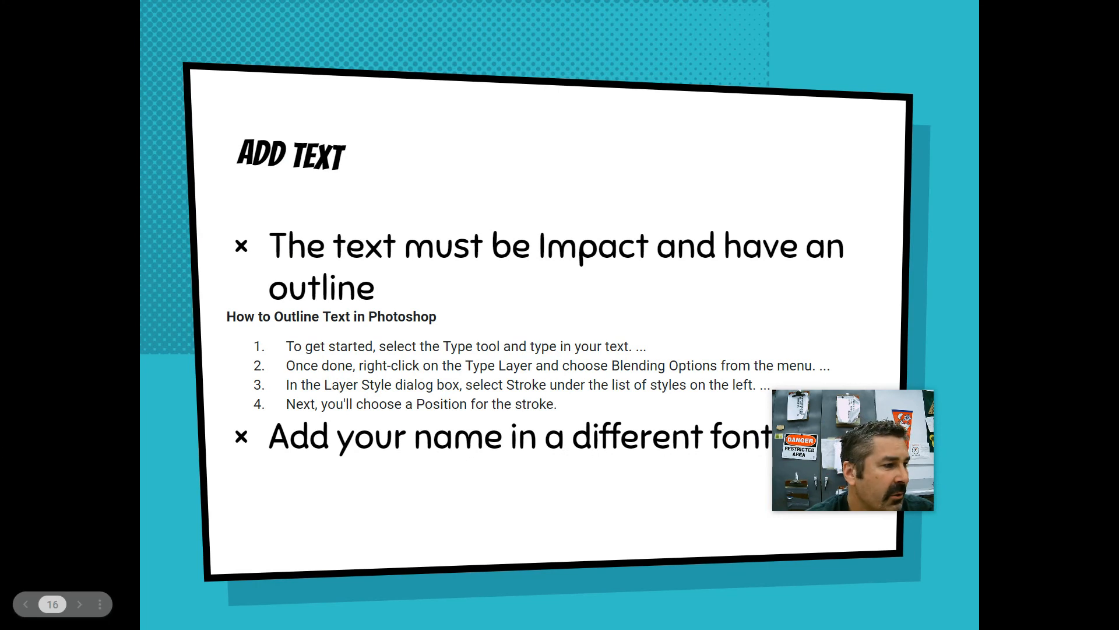
Step: Switch to Photoshop and add a new text layer with the creator's full name centred below the lower caption
key(alt+Tab)
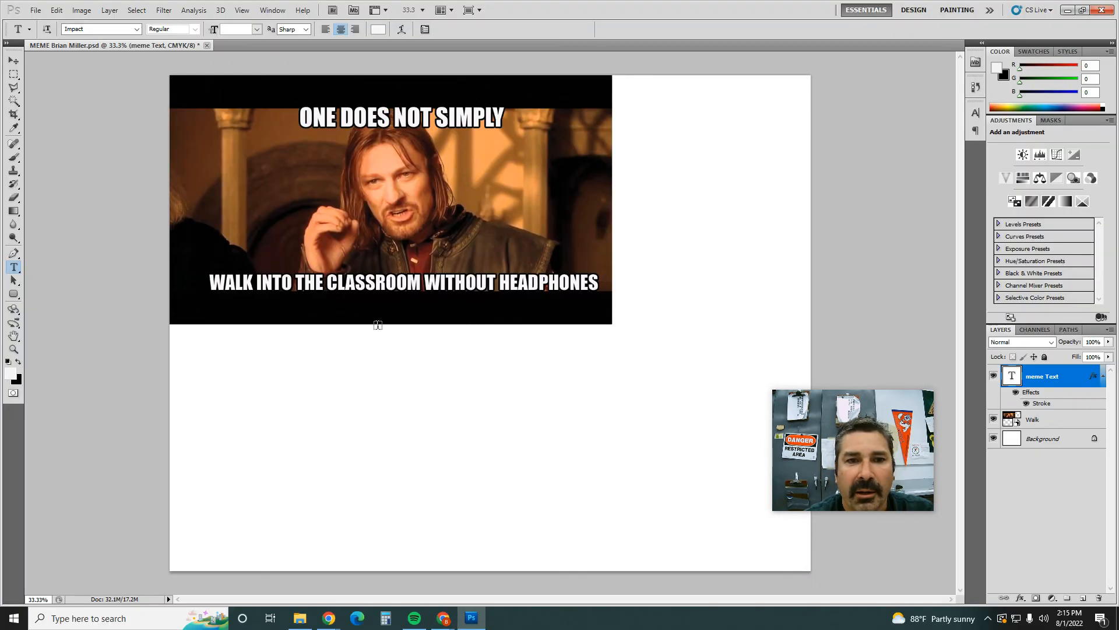
click(15, 267)
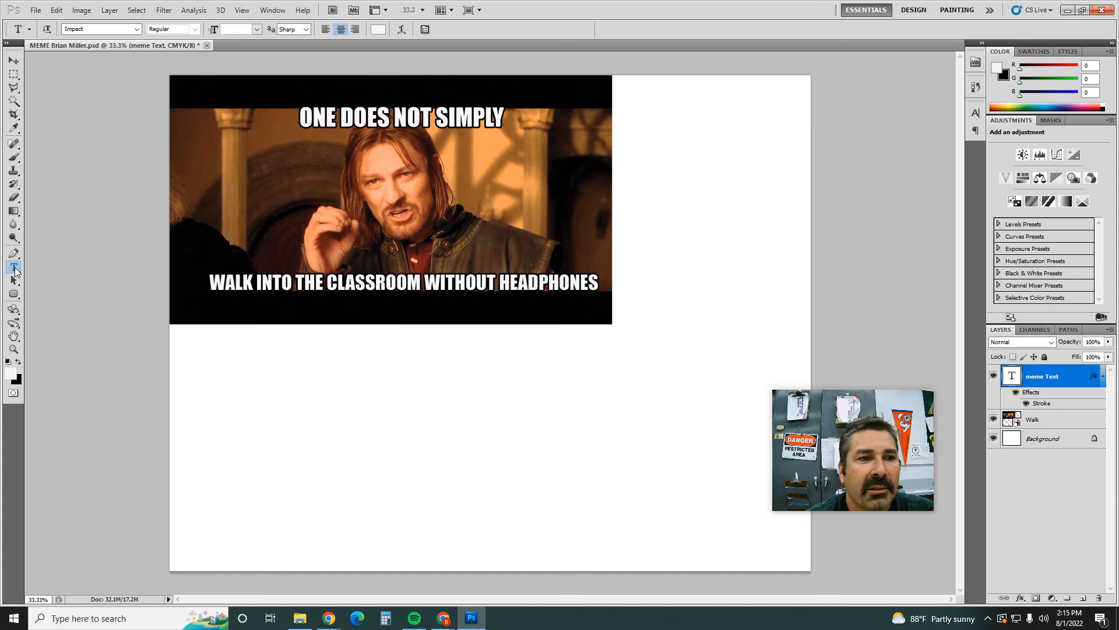
click(73, 266)
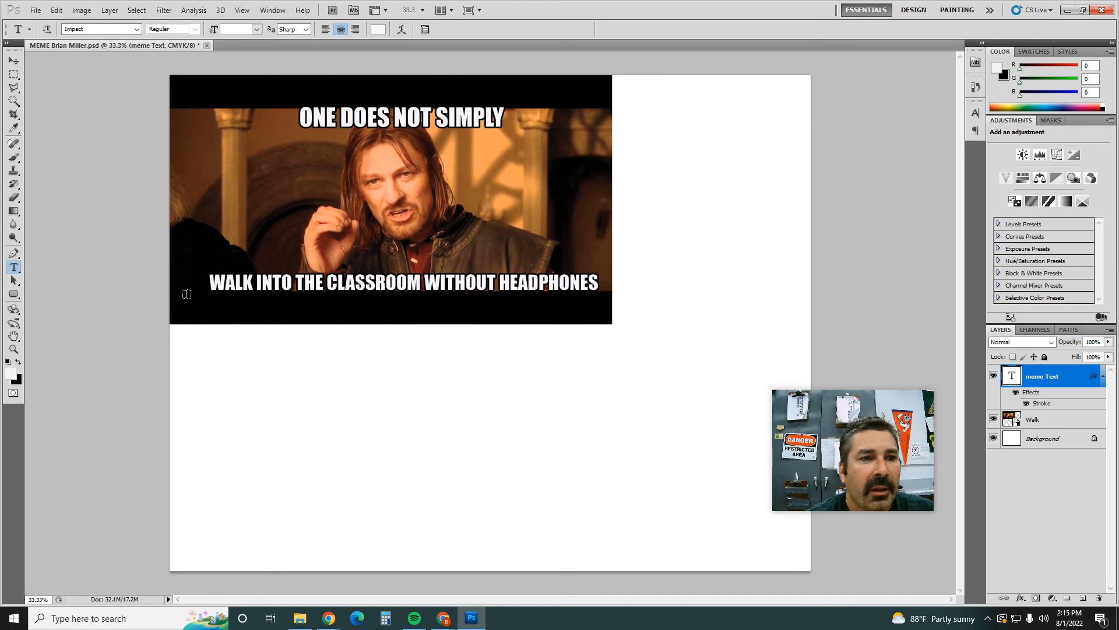
click(402, 311)
text(Brian Miller)
Step: Set the name text to the Lucida Calligraphy font at 24 pt and commit the text edit
drag(473, 301, 333, 298)
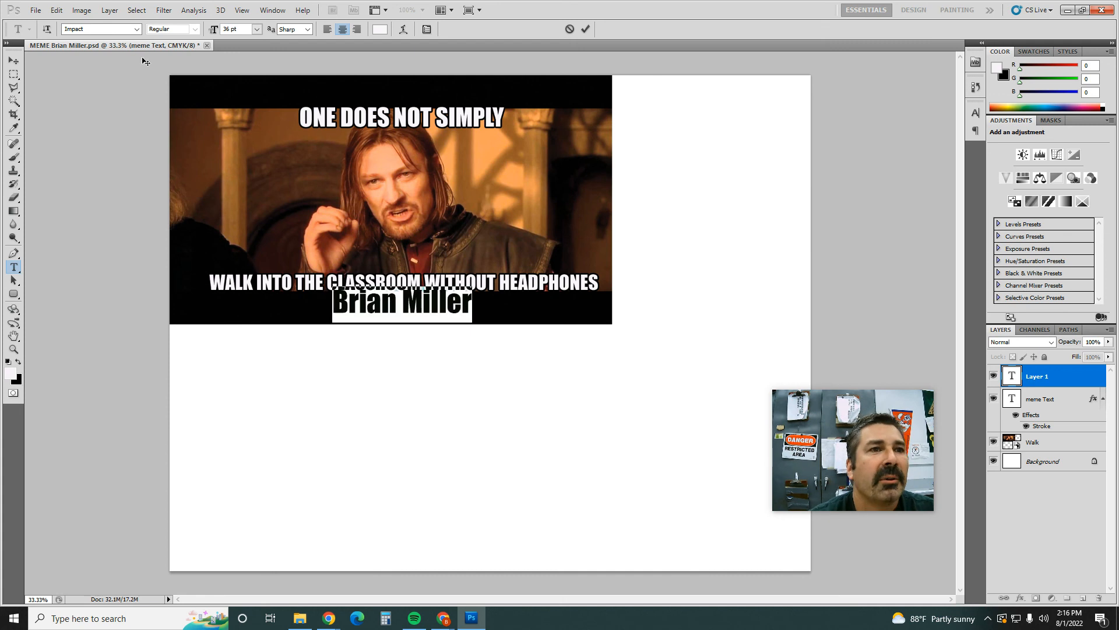
click(136, 30)
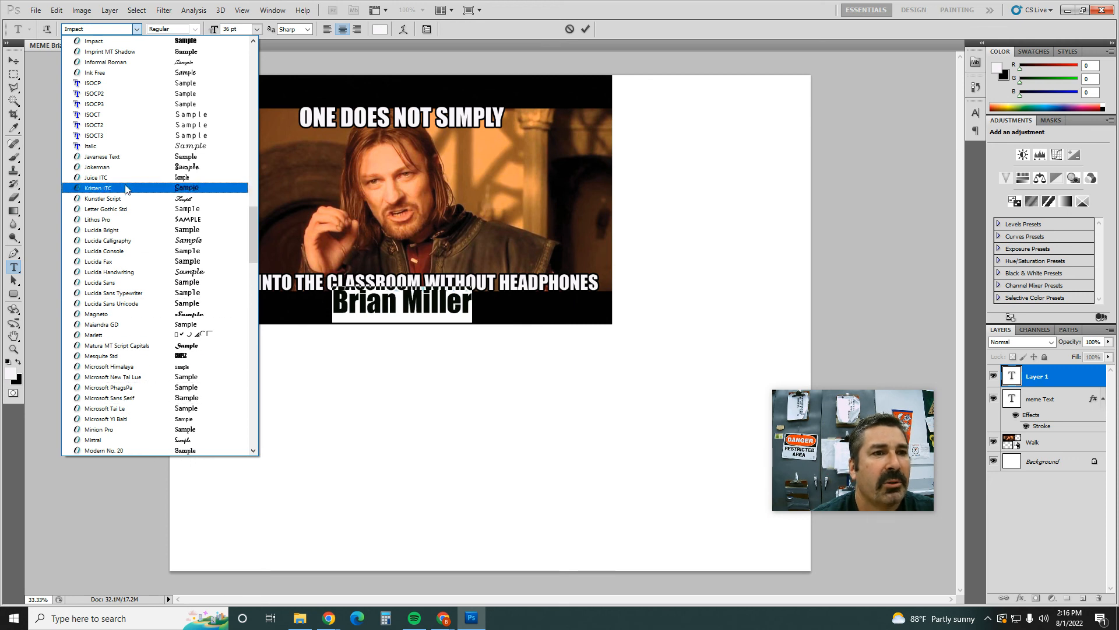
click(125, 241)
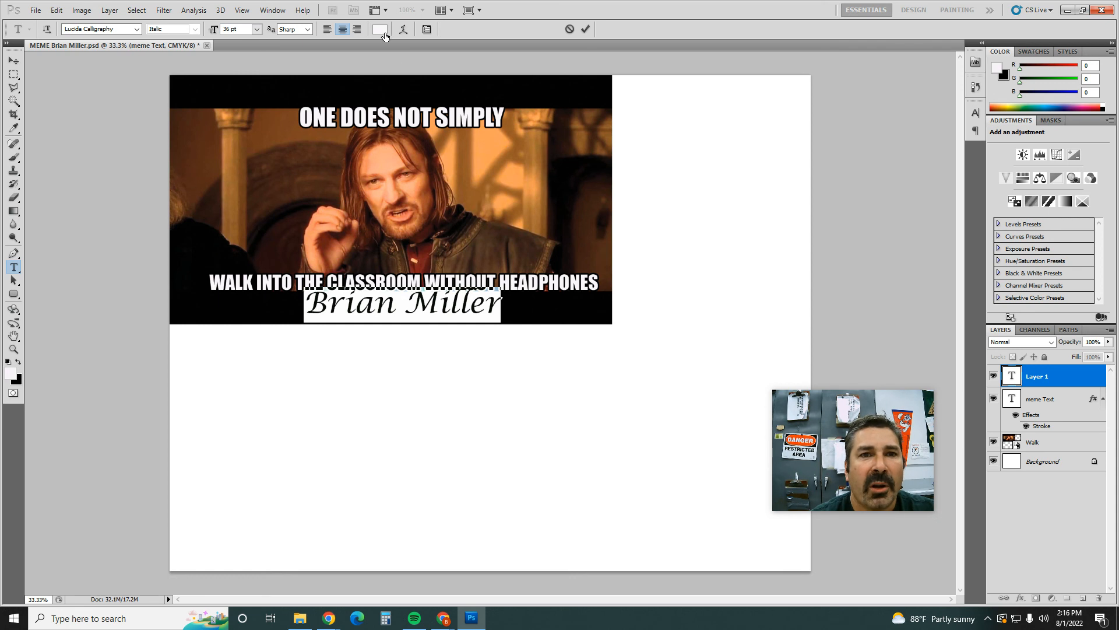
click(257, 30)
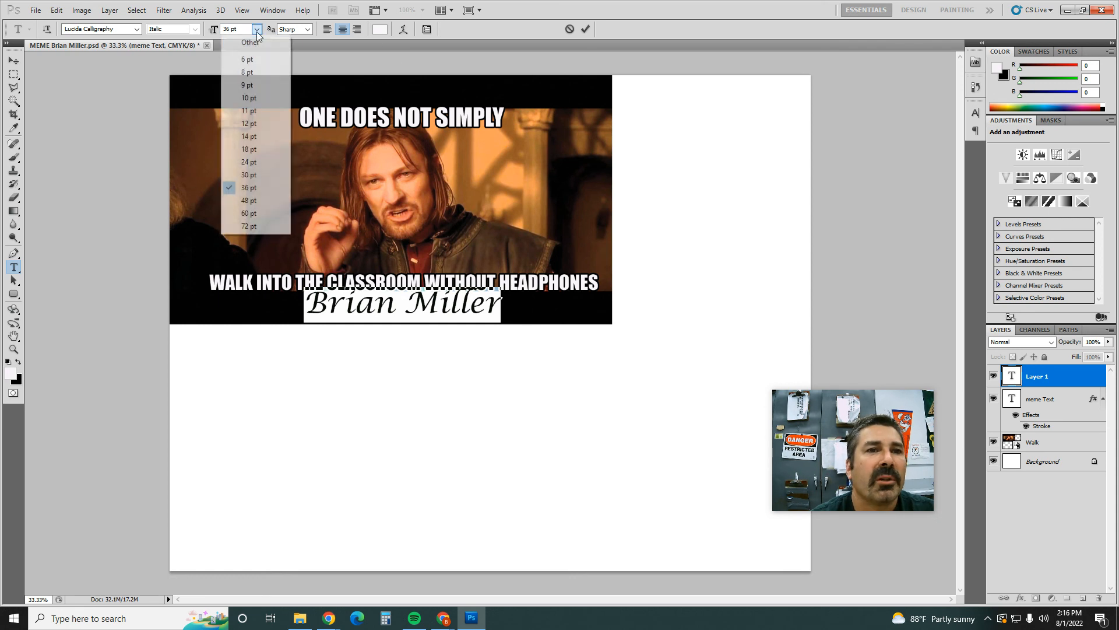
click(257, 162)
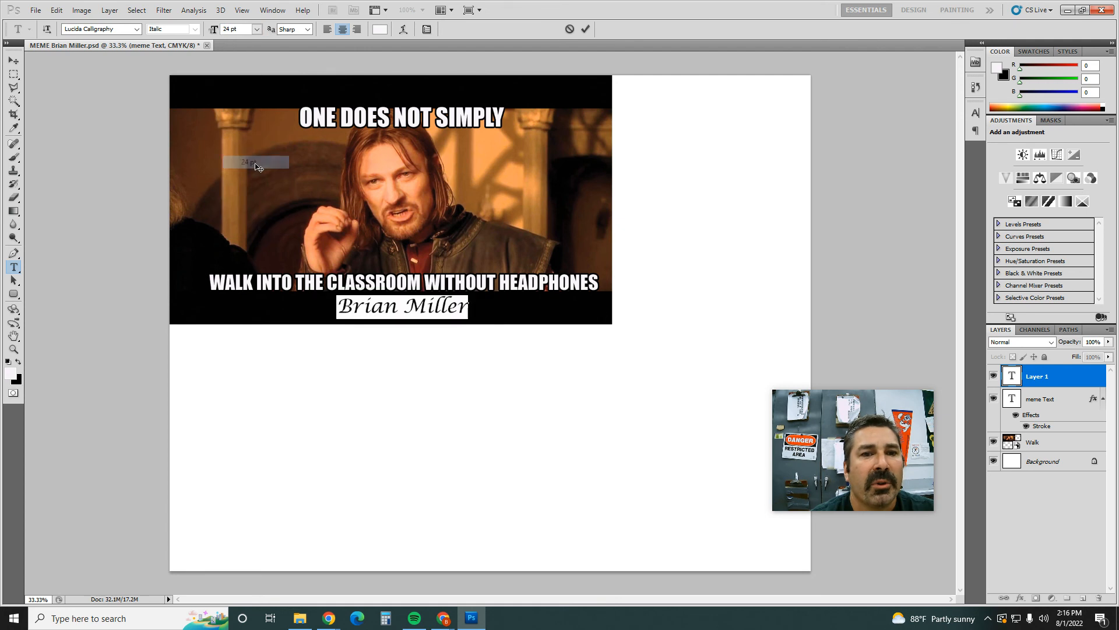
click(14, 61)
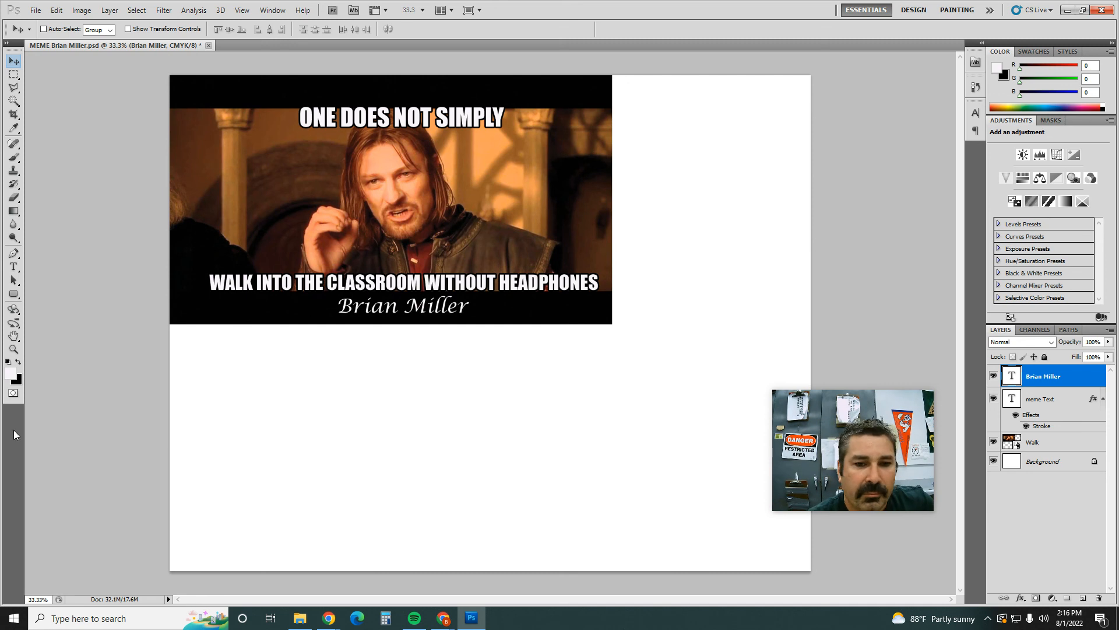
Step: Switch to the Screencastify "Video Details" browser window
click(441, 621)
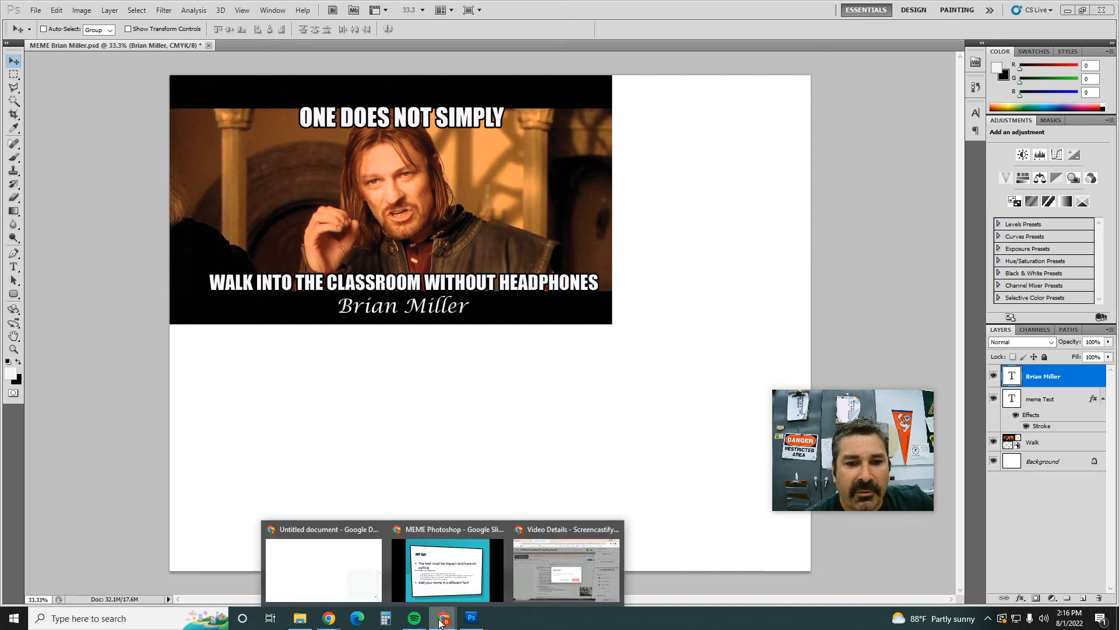
click(569, 596)
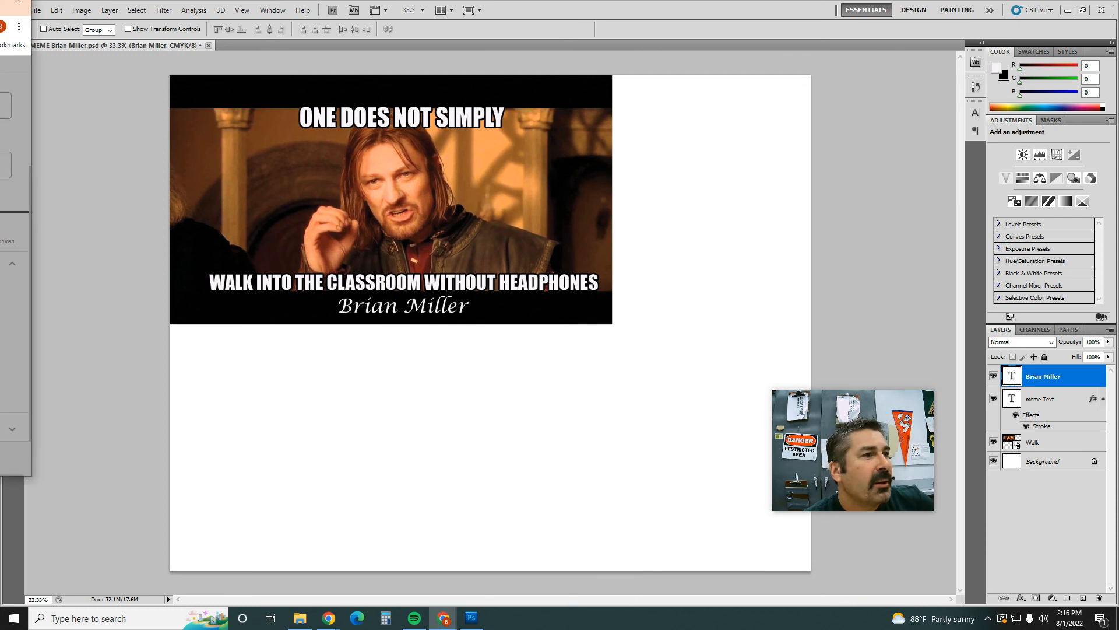